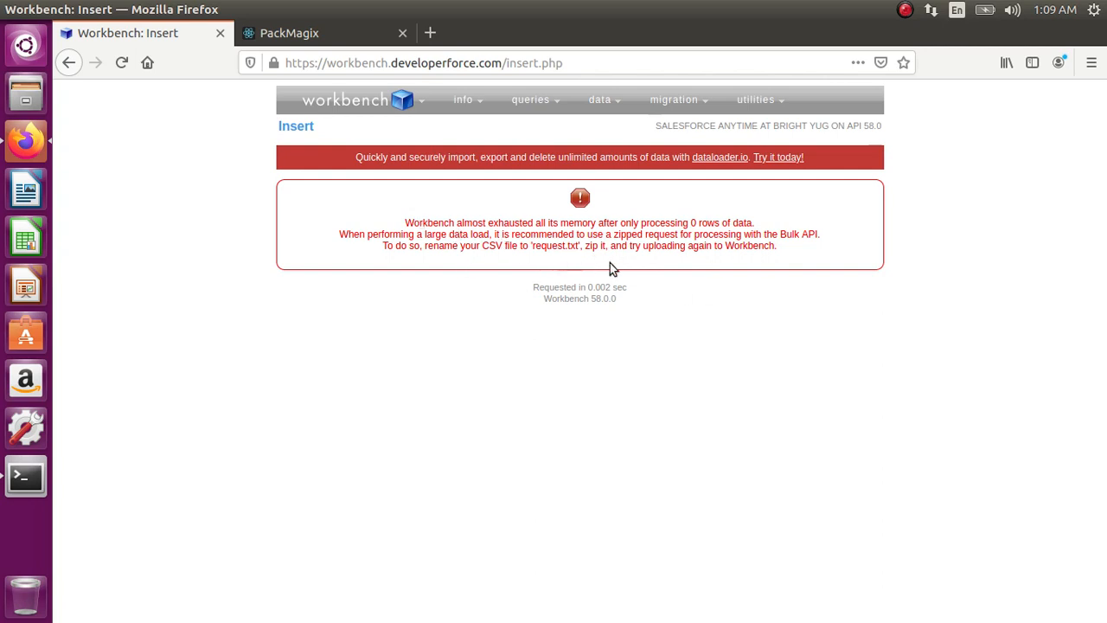
- Open Account Insert 1.csv from the Documents folder in LibreOffice Calc with the default import settings
left_click(30, 100)
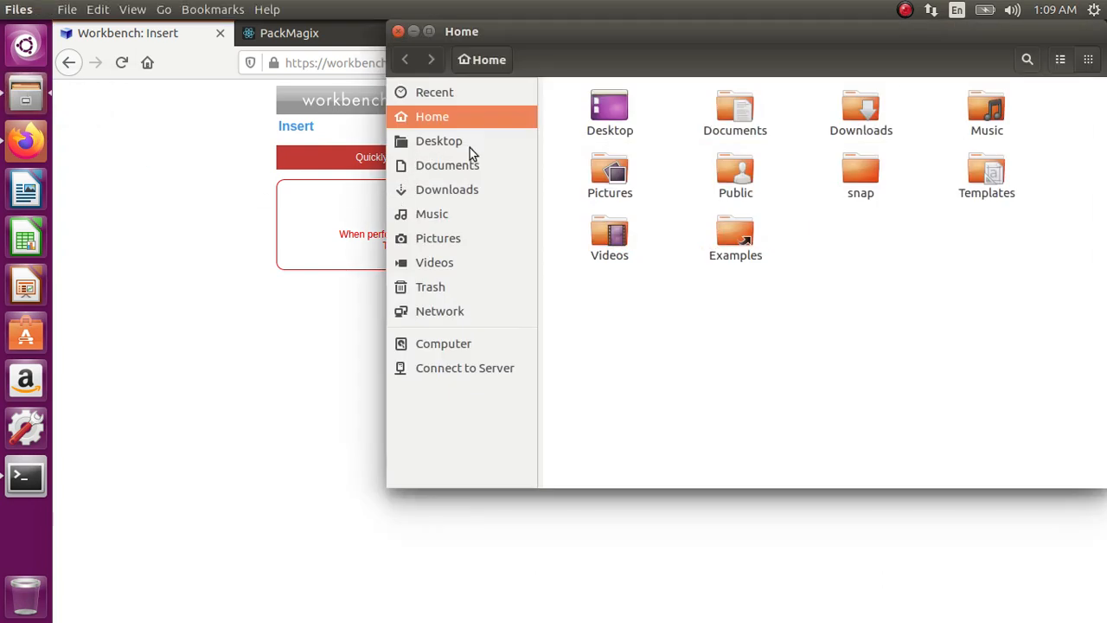
double_click(734, 117)
double_click(610, 114)
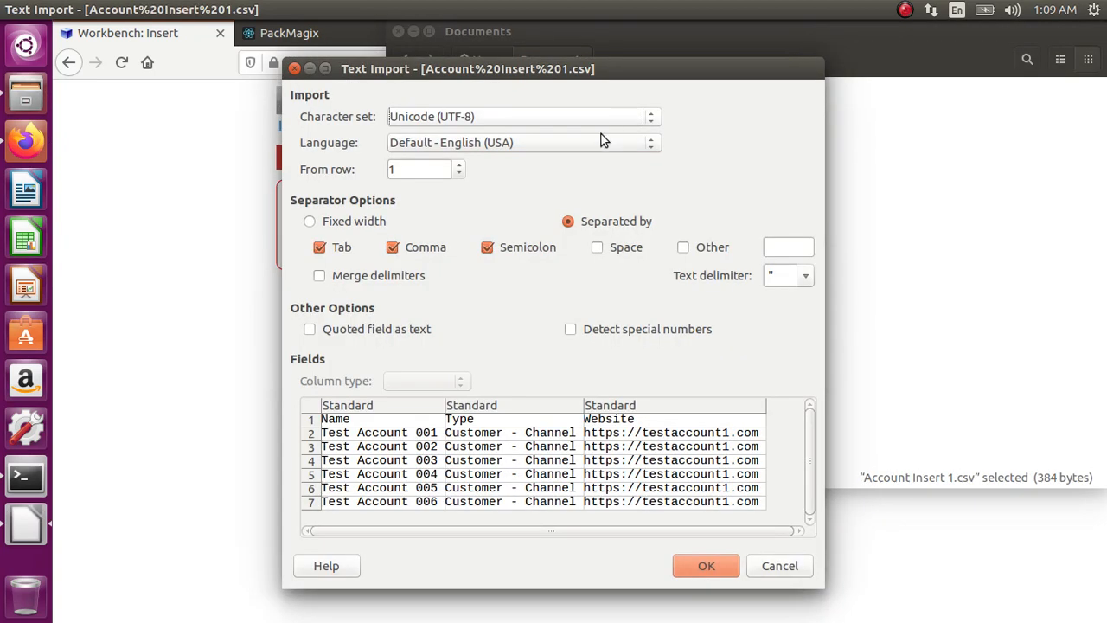
left_click(709, 564)
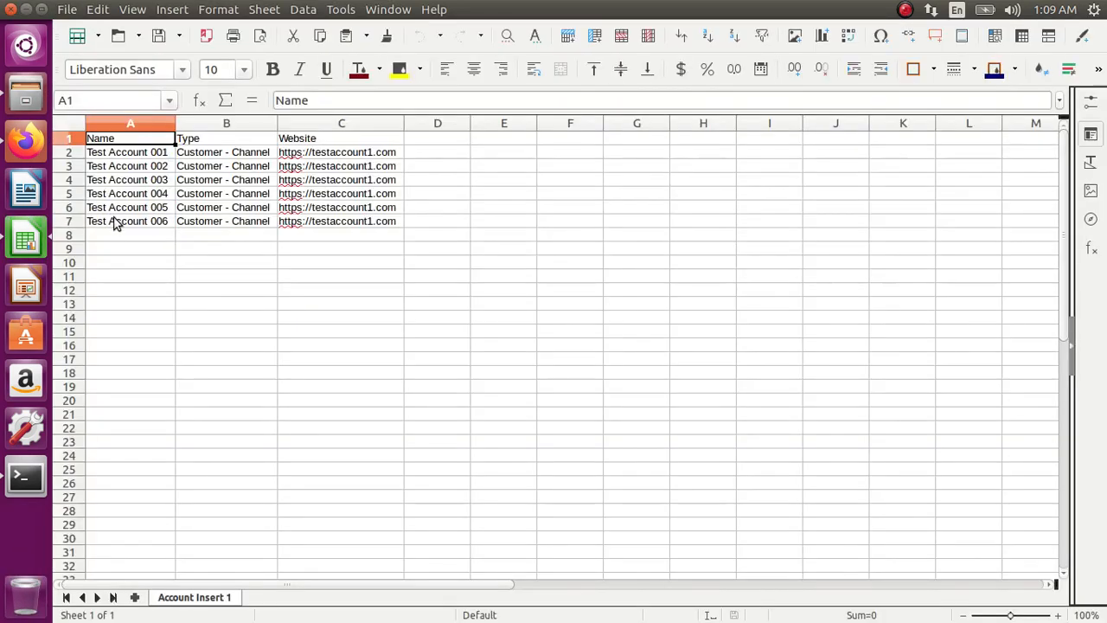
- Examine the Name header and account name rows in the CSV, close it and return to the browser
left_click(126, 223)
left_click(139, 156)
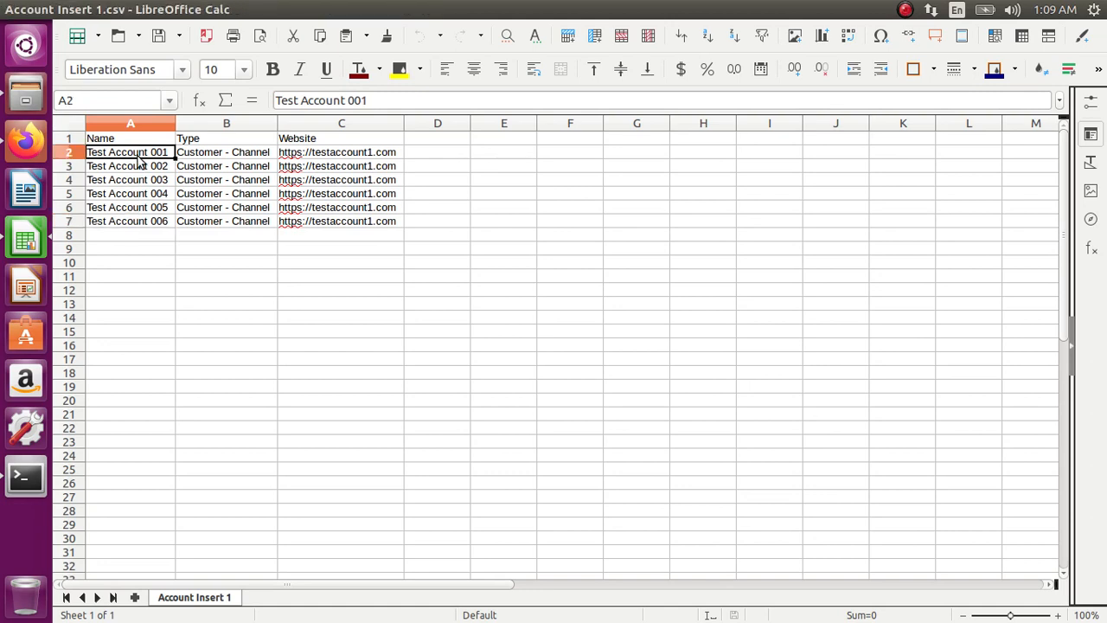
left_click(134, 142)
mouse_move(10, 19)
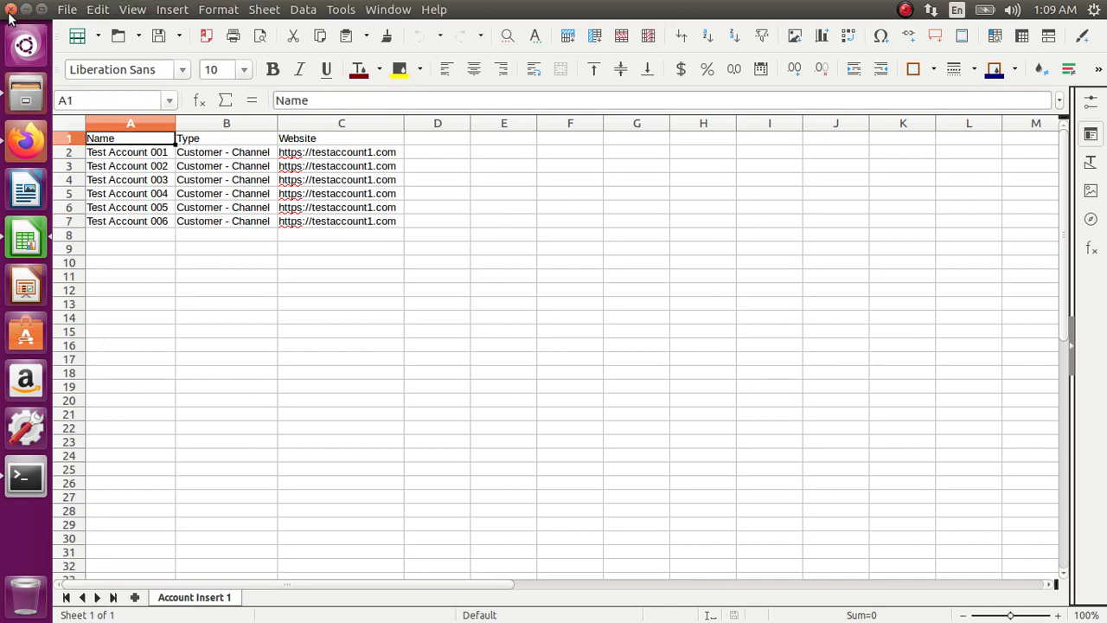
left_click(10, 10)
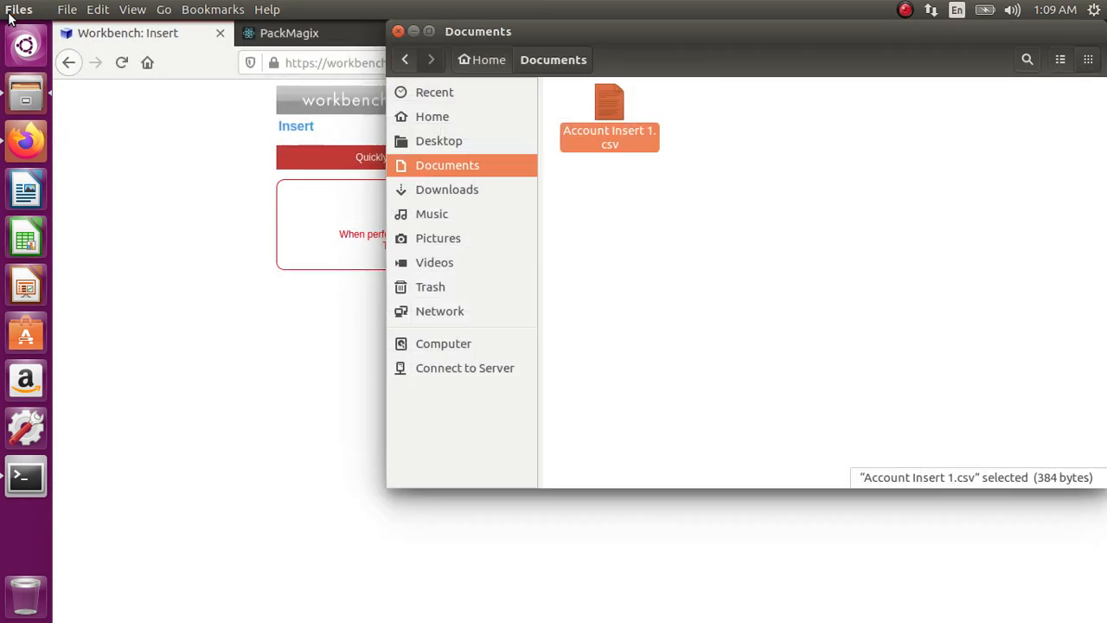
left_click(330, 278)
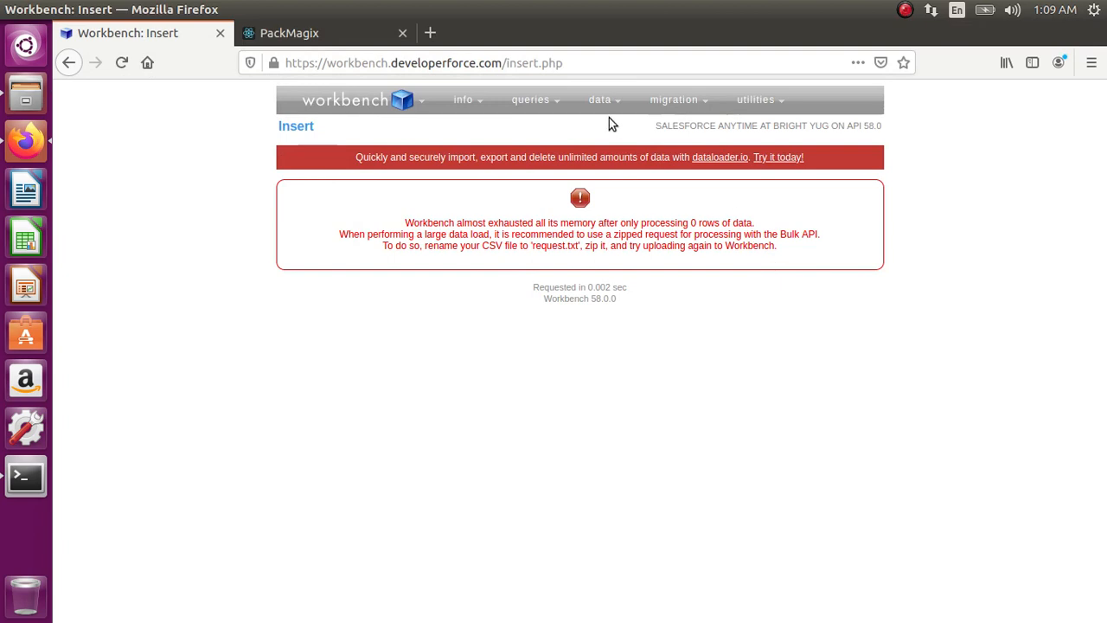
mouse_move(597, 100)
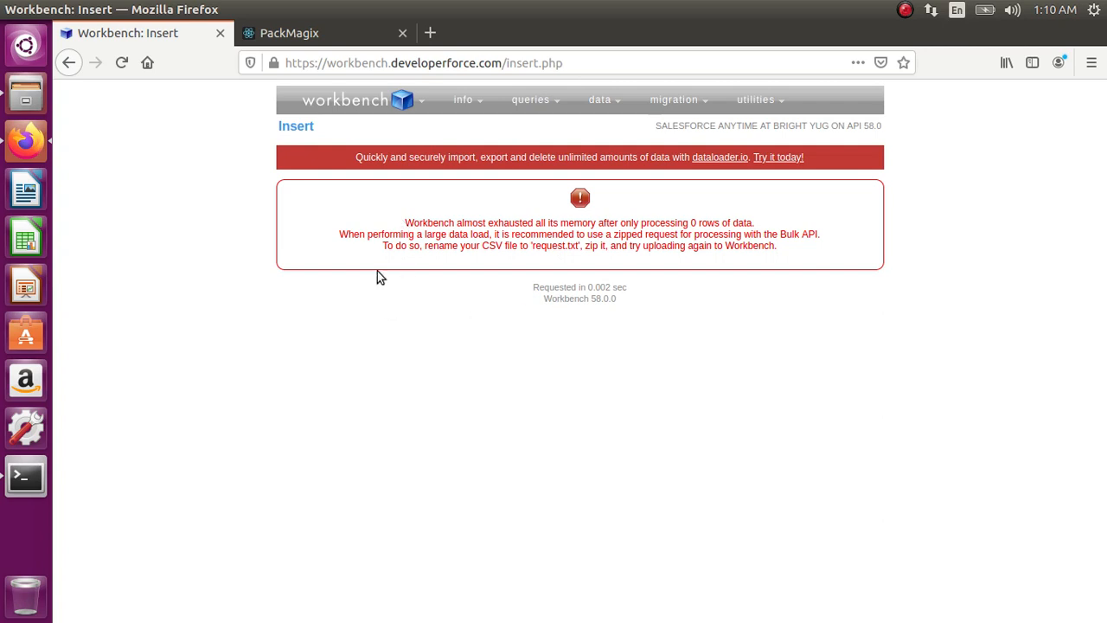
- Switch to PackMagix, log in to the Production org using OAuth2.0 with the saved credentials and allow the requested access
left_click(291, 35)
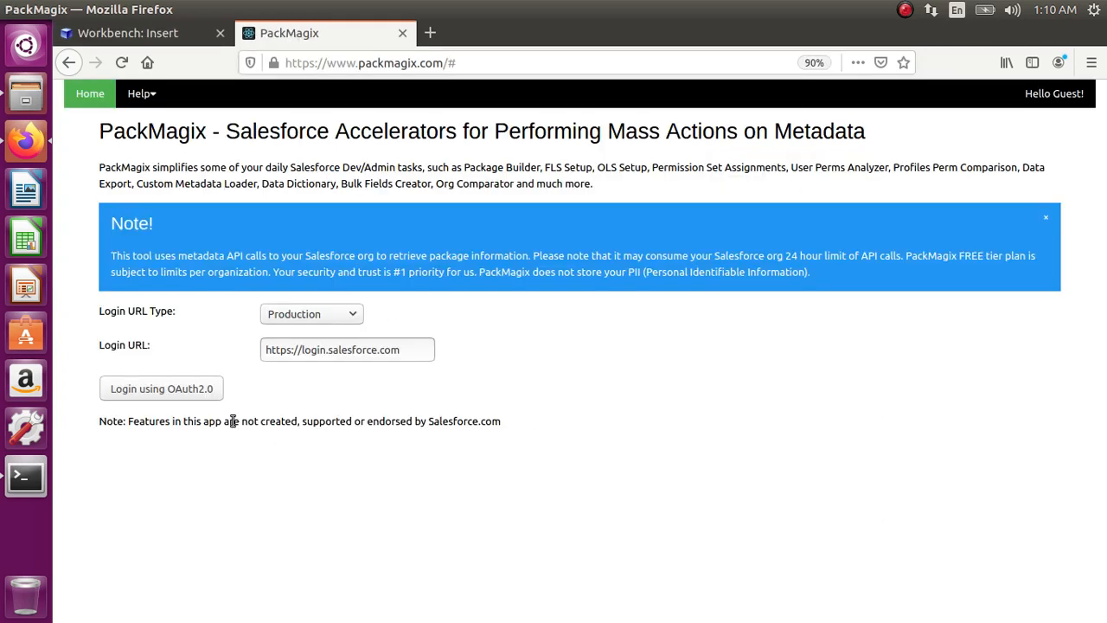
left_click(196, 391)
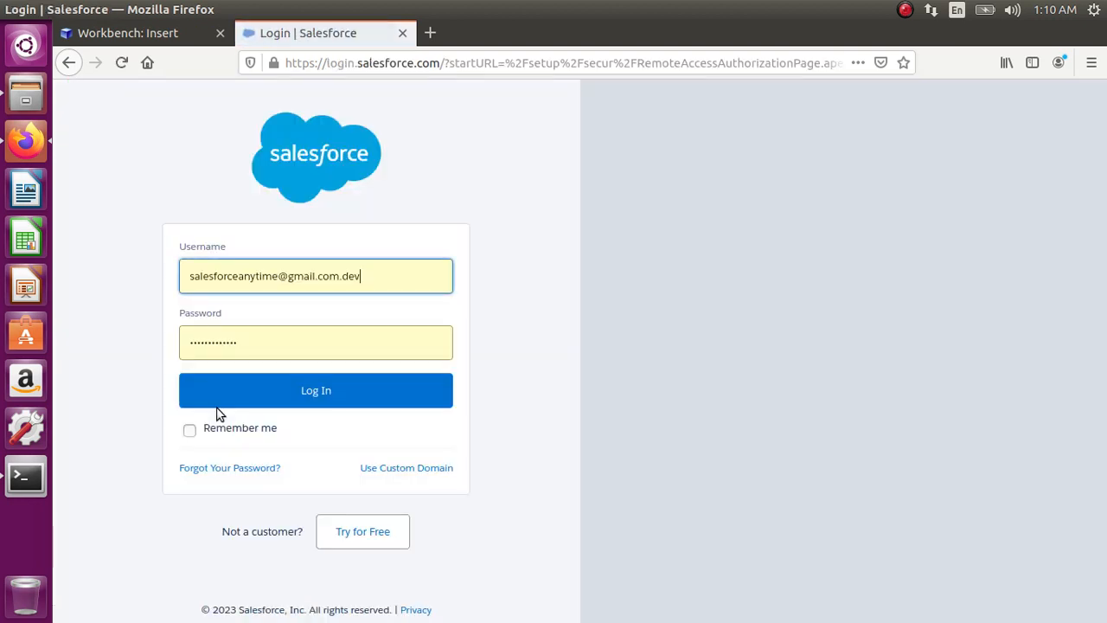
left_click(355, 394)
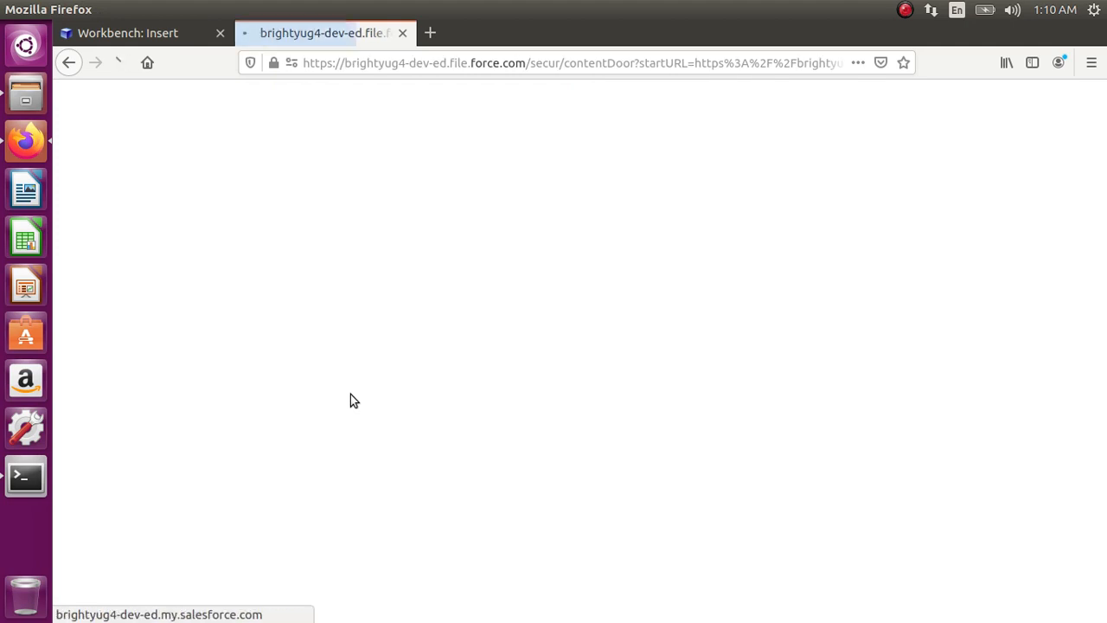
scroll(349, 398, "down", 5)
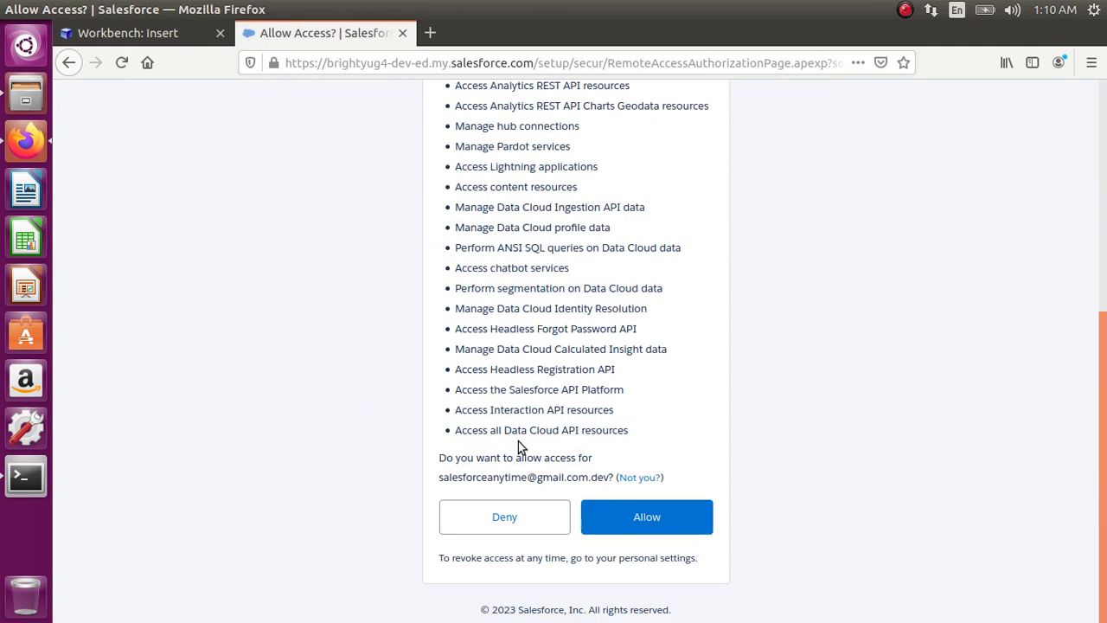
left_click(688, 522)
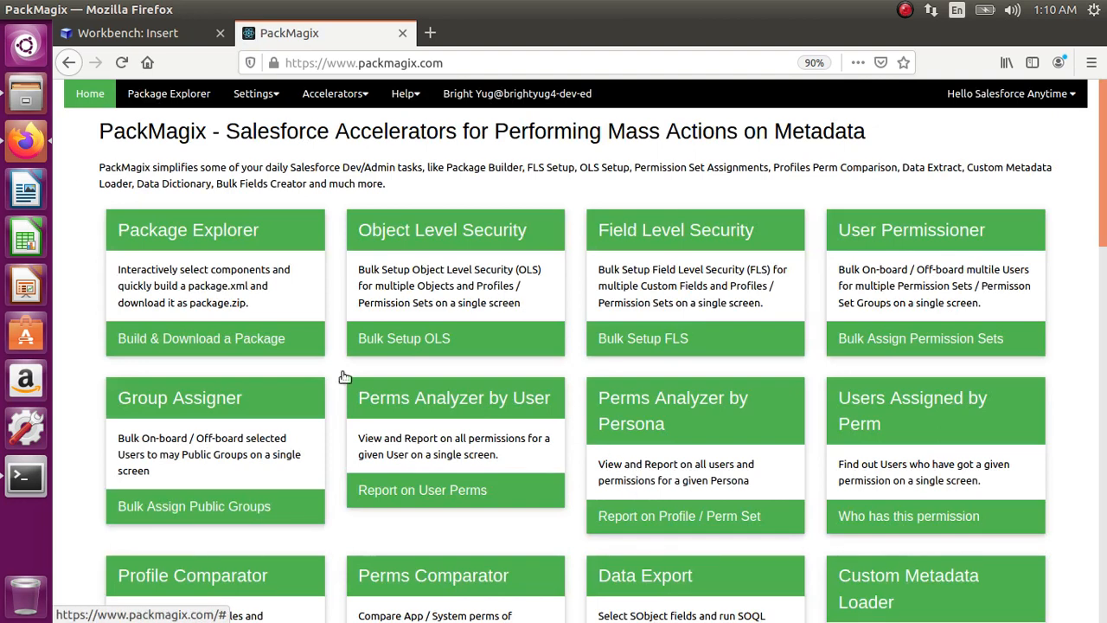
- Open the Data Insert tool for bulk importing records and select Account as the object
scroll(367, 354, "down", 8)
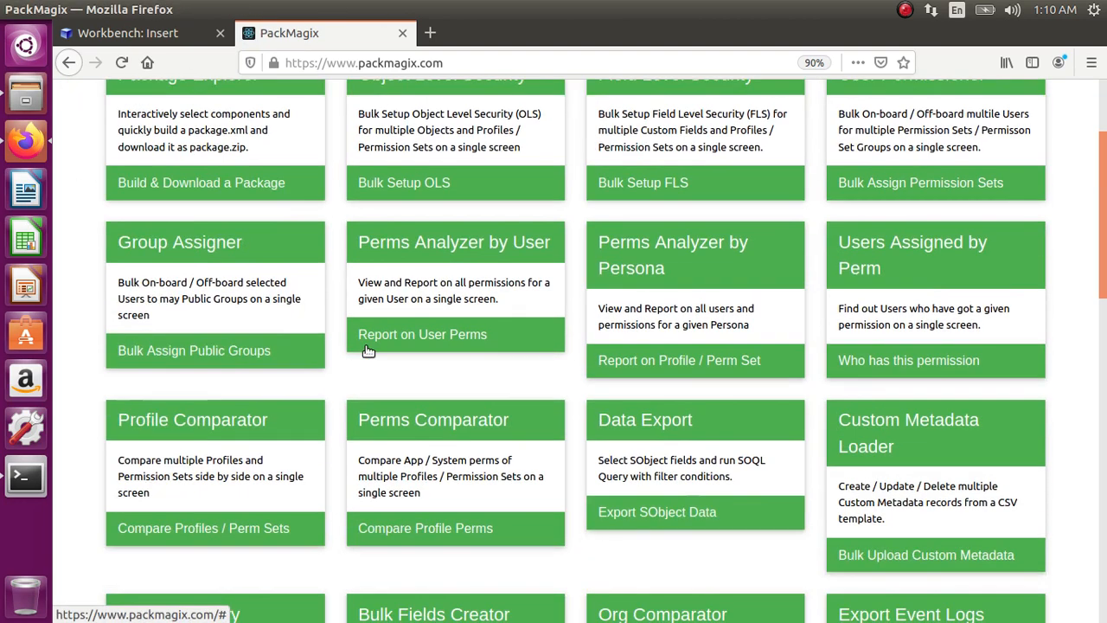
scroll(366, 367, "down", 10)
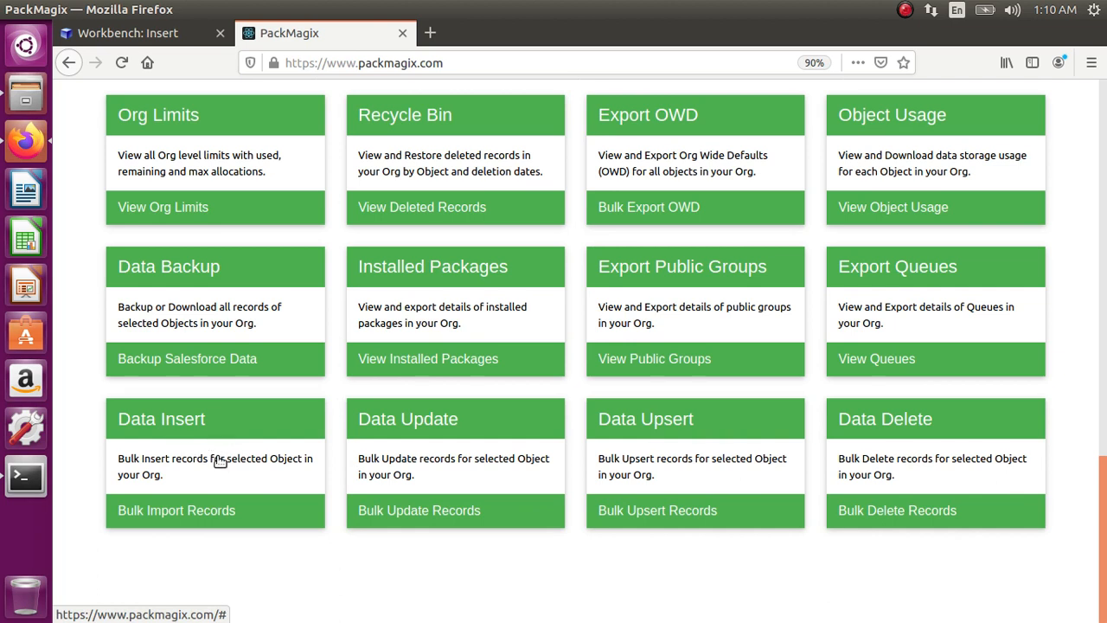
left_click(176, 446)
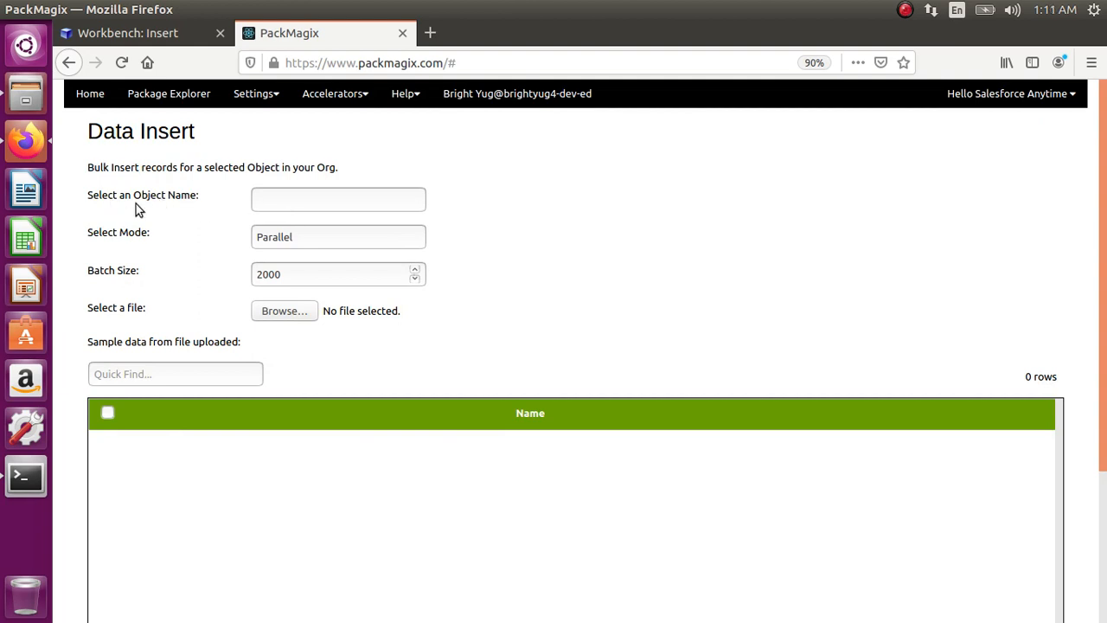
left_click(277, 201)
left_click(282, 202)
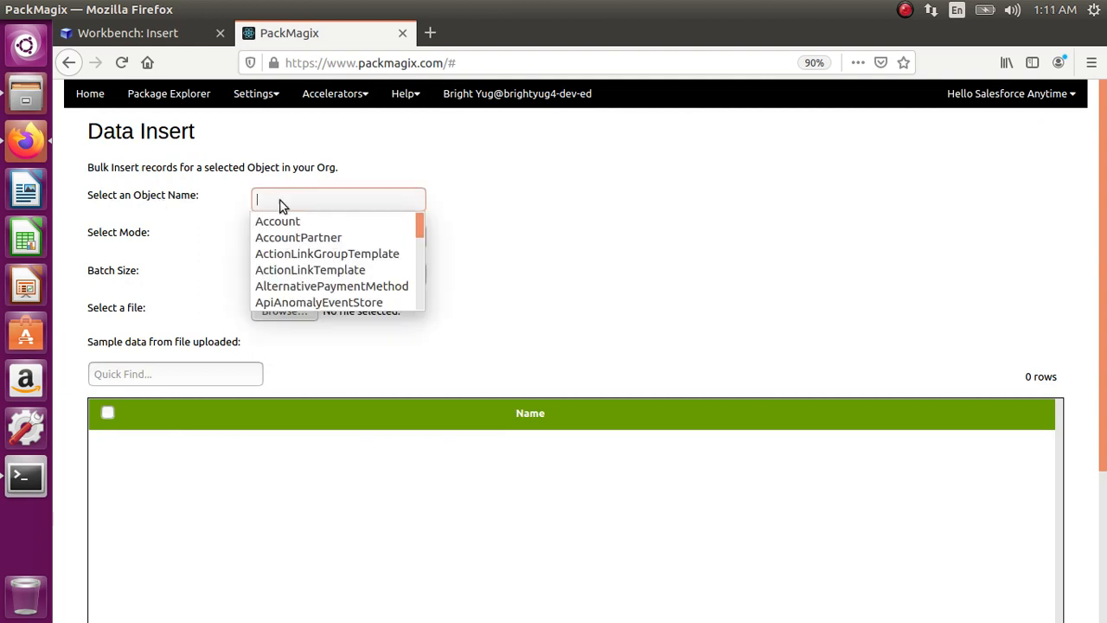
left_click(277, 223)
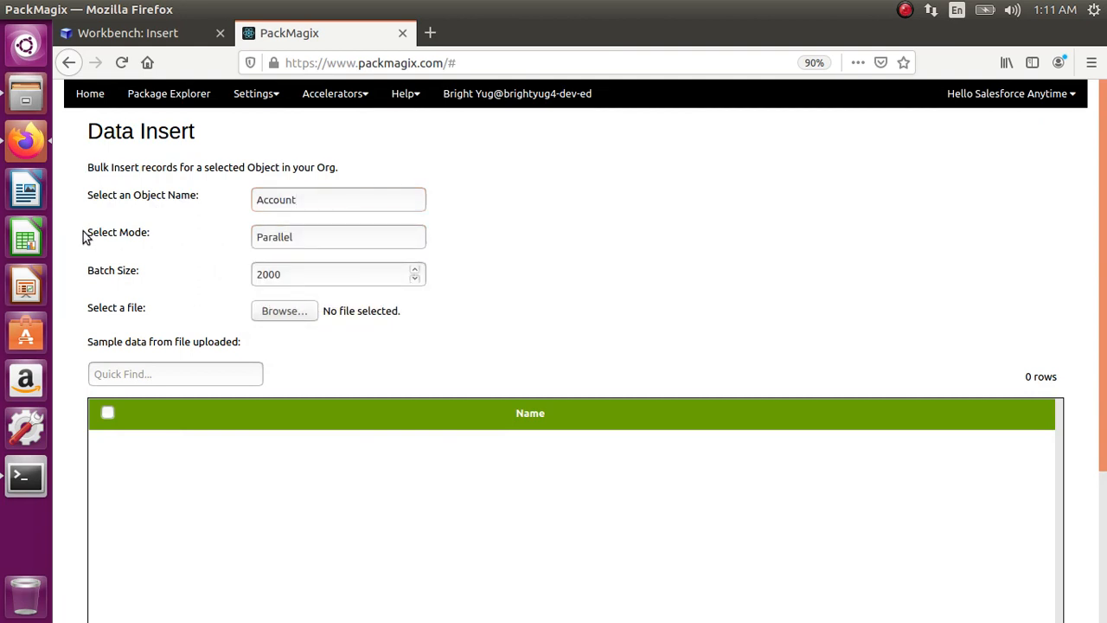
- Set the insert mode to Serial
triple_click(139, 230)
left_click(159, 249)
left_click(329, 238)
double_click(329, 238)
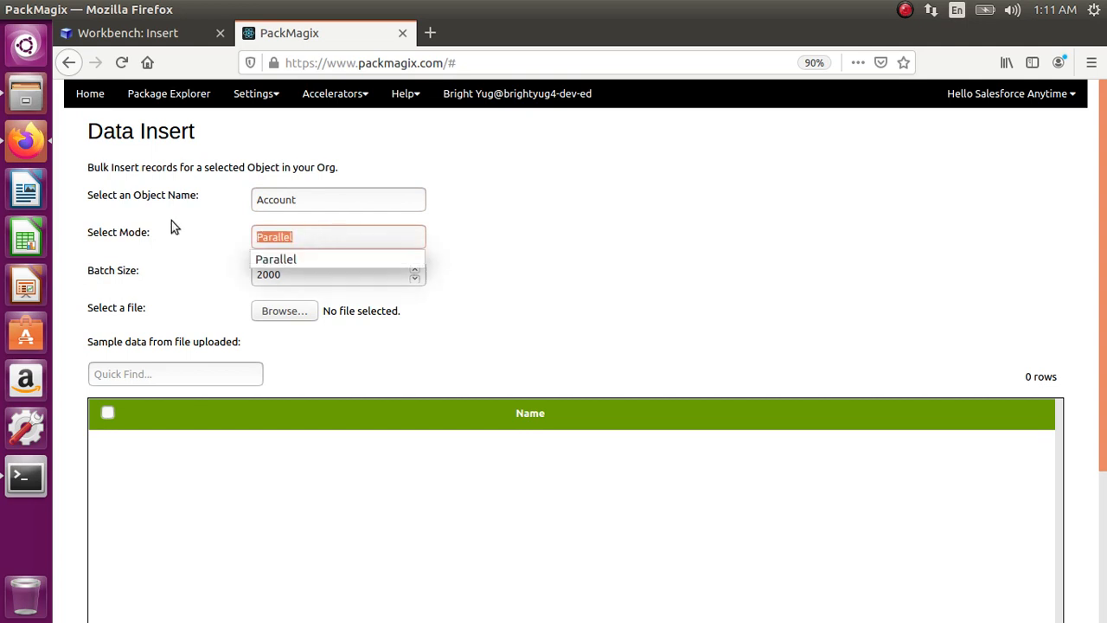
key("BackSpace")
type("ser")
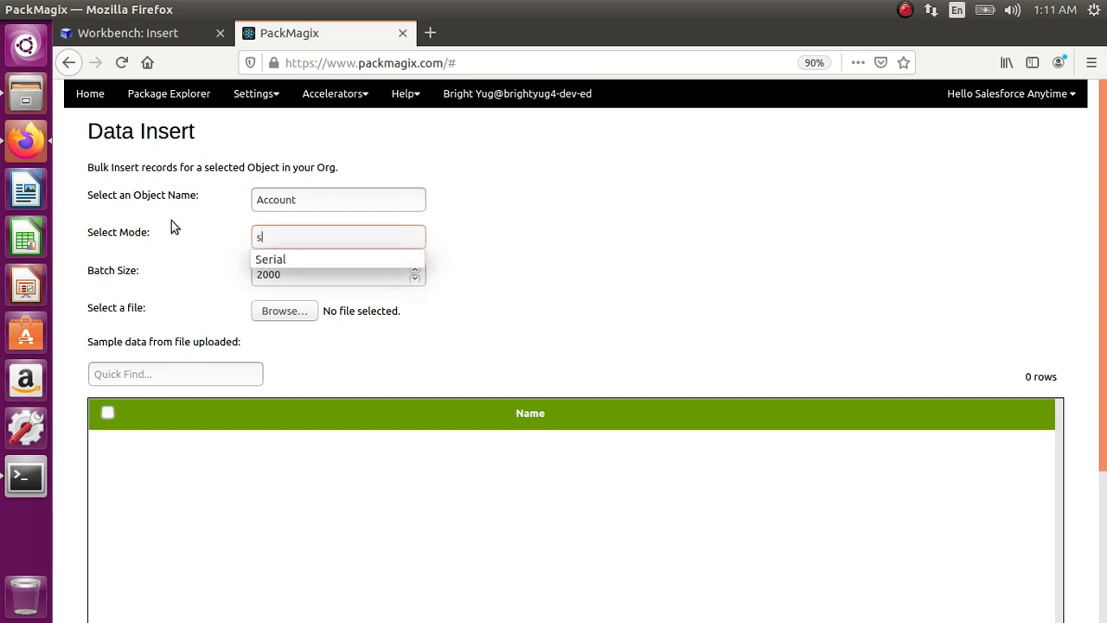
left_click(268, 262)
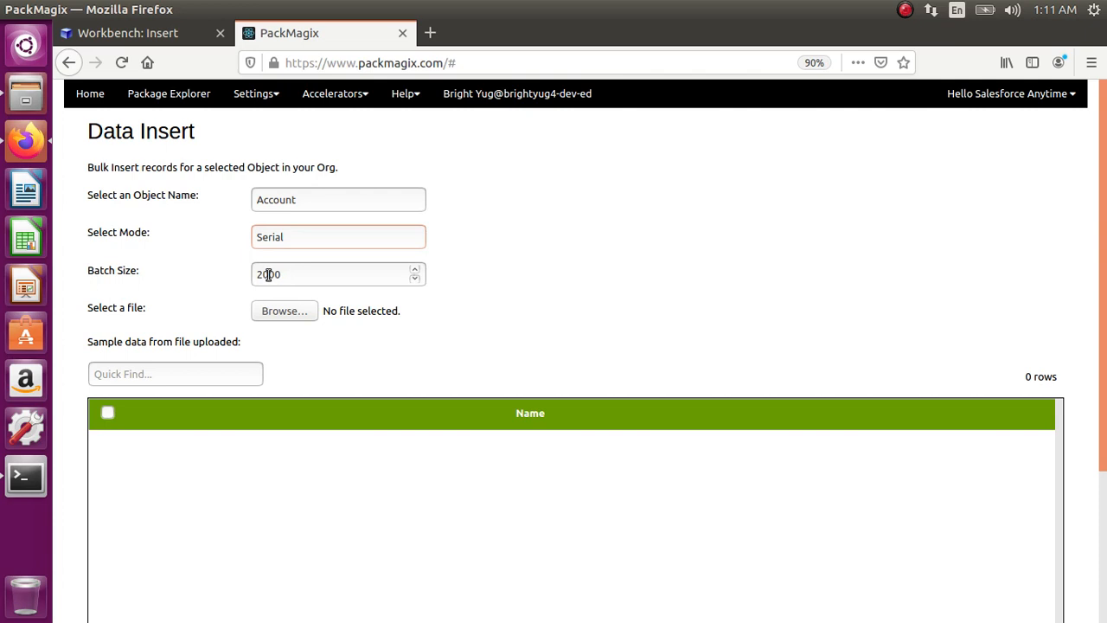
- Set the insert mode back to Parallel
double_click(291, 242)
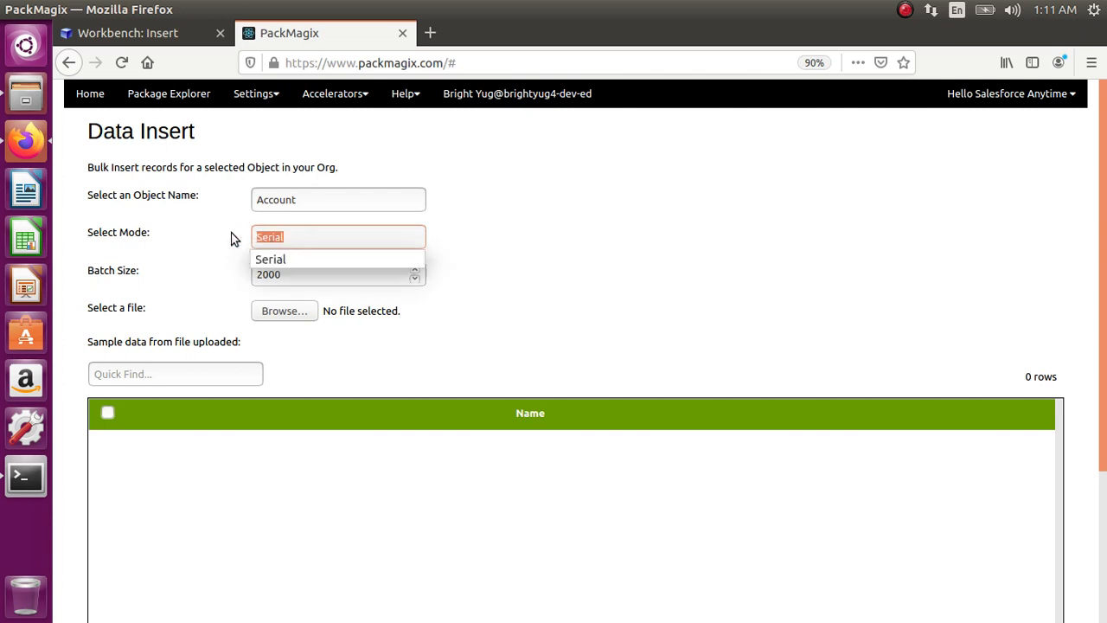
key("BackSpace")
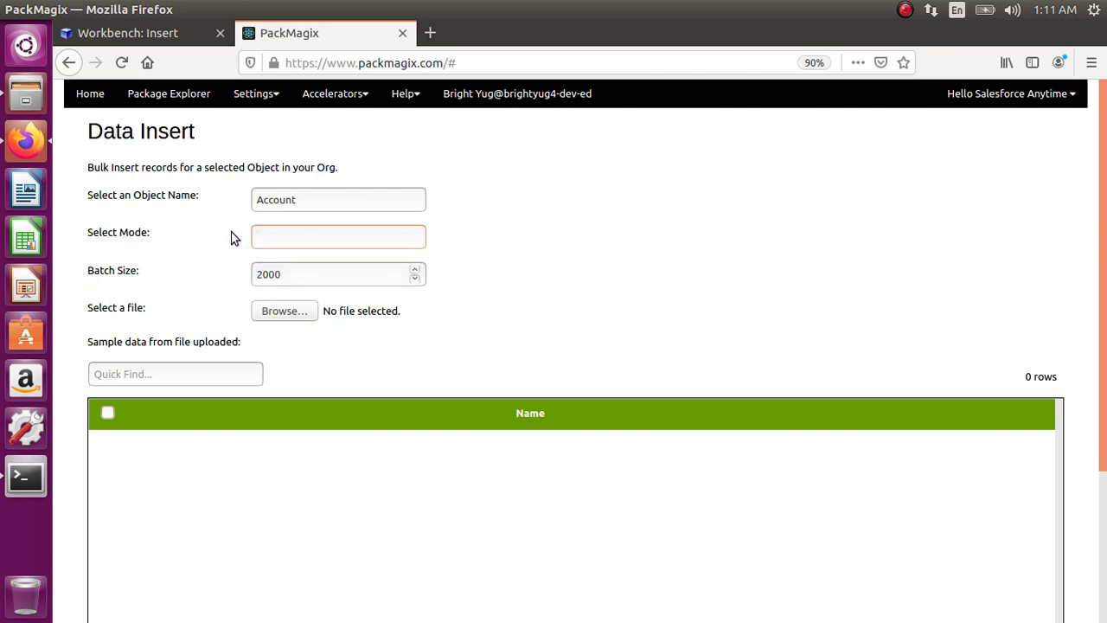
type("Parallel")
- Load Account_Query_Results.csv from the Downloads folder as the insert file
left_click(284, 311)
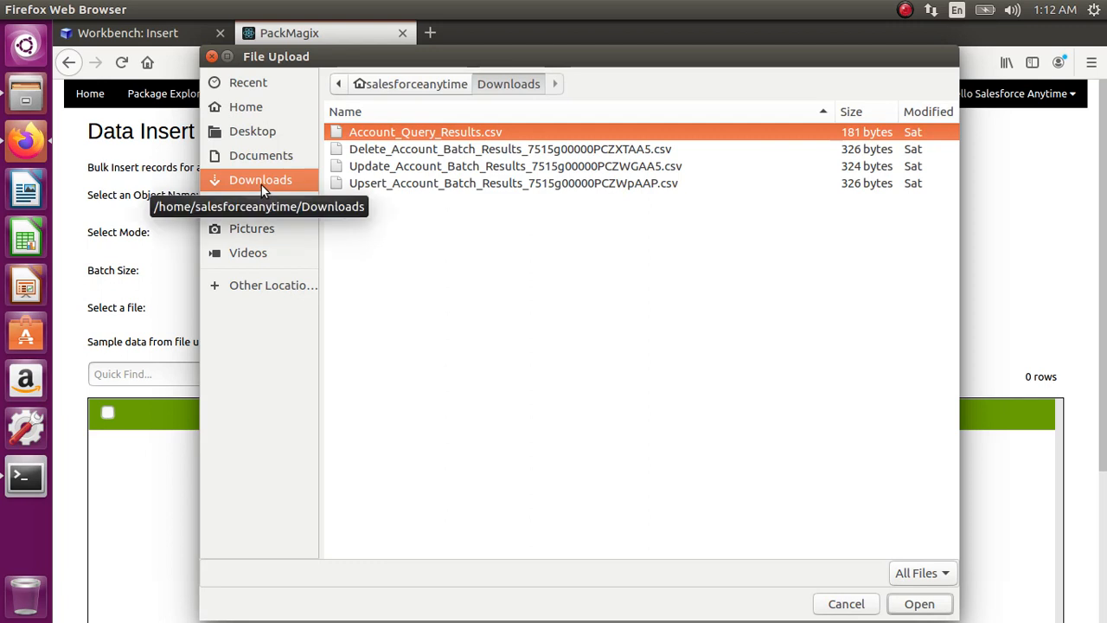
double_click(372, 134)
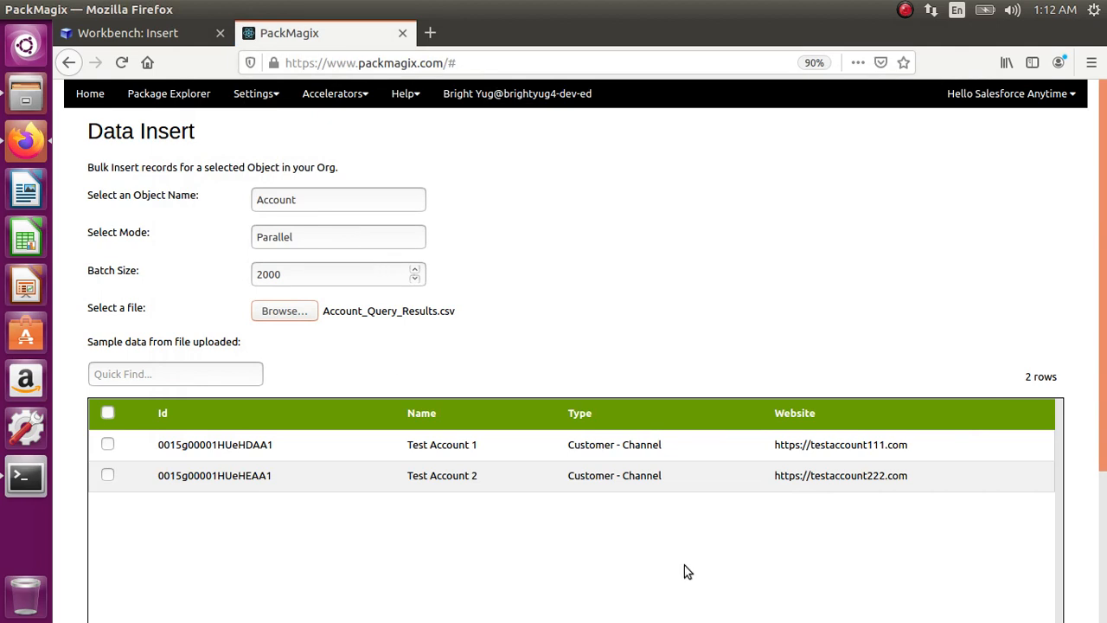
- Replace the insert file with Account Insert 1.csv from the Documents folder
left_click(301, 313)
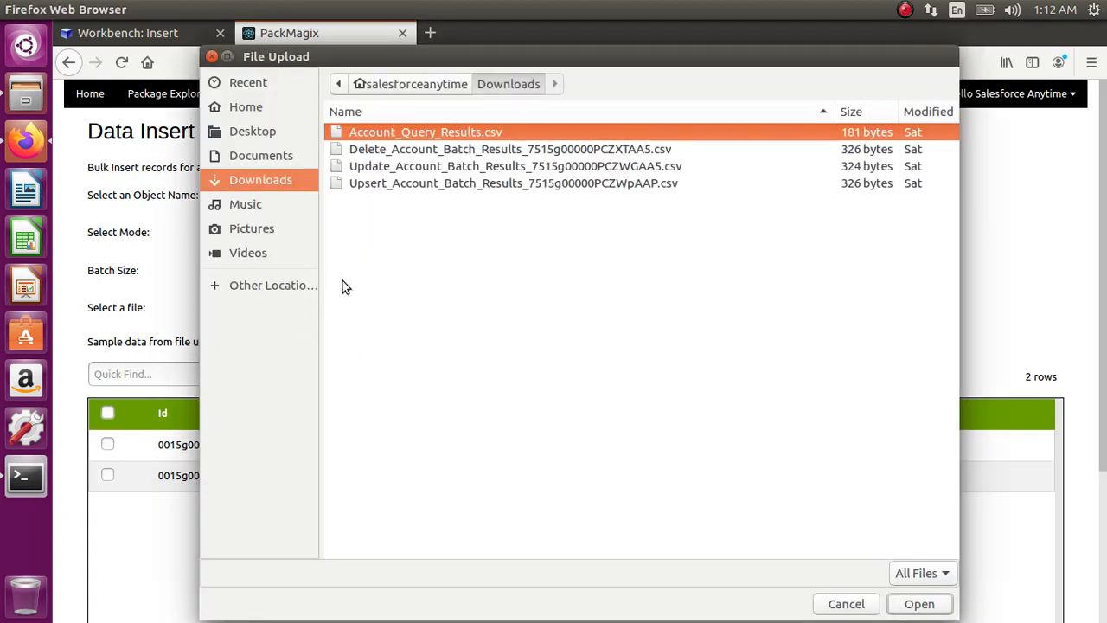
left_click(271, 158)
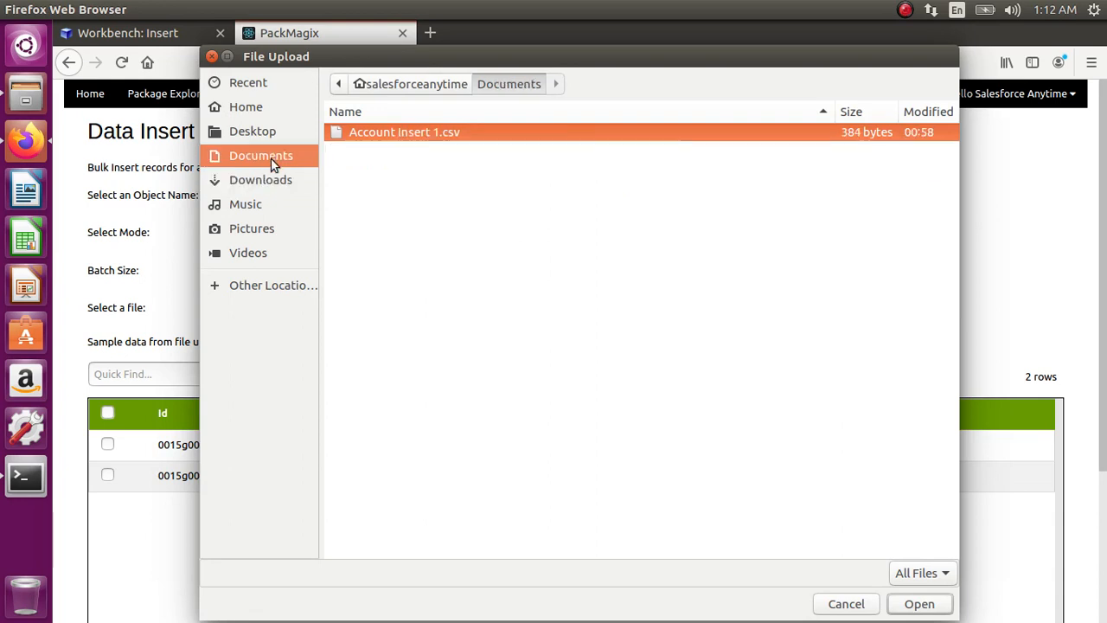
double_click(377, 140)
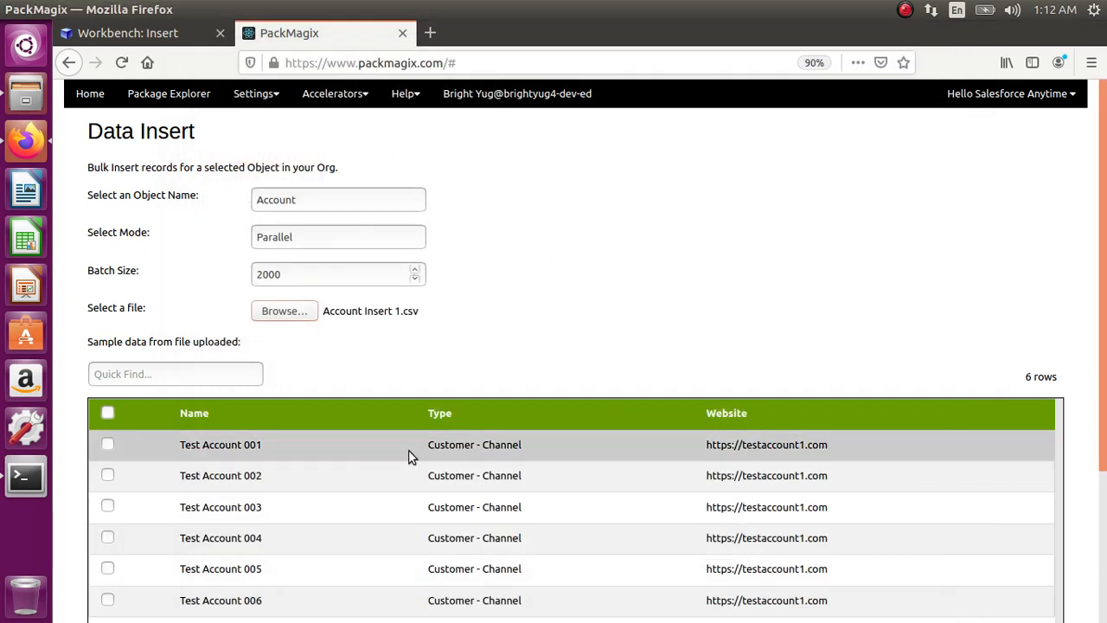
- Review the sample rows of the uploaded file and proceed to mapping its fields
scroll(413, 433, "down", 1)
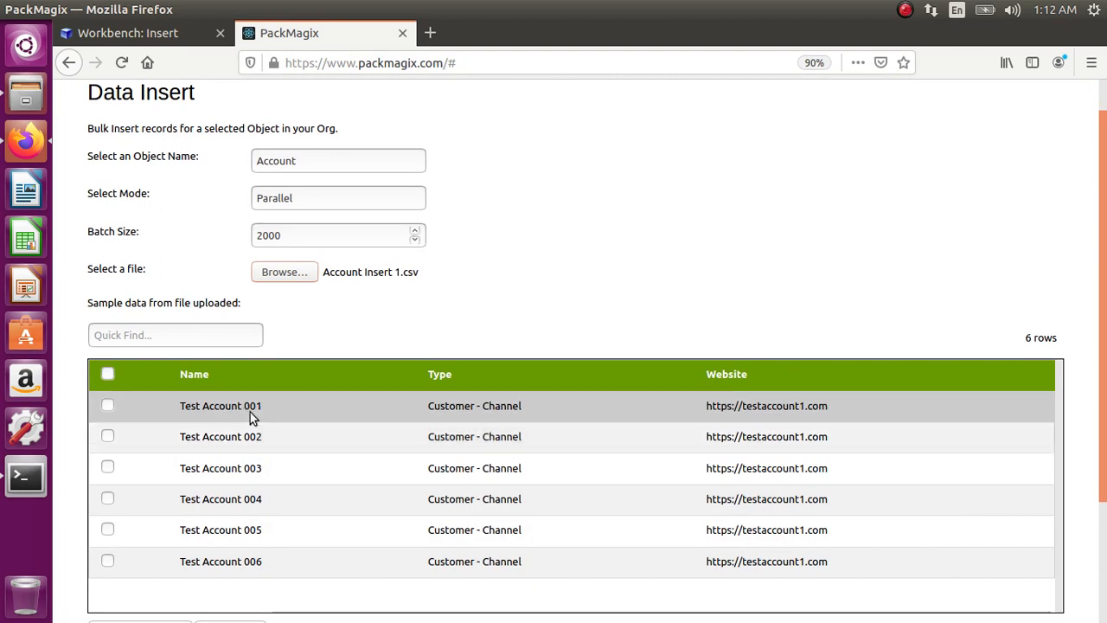
scroll(265, 414, "down", 1)
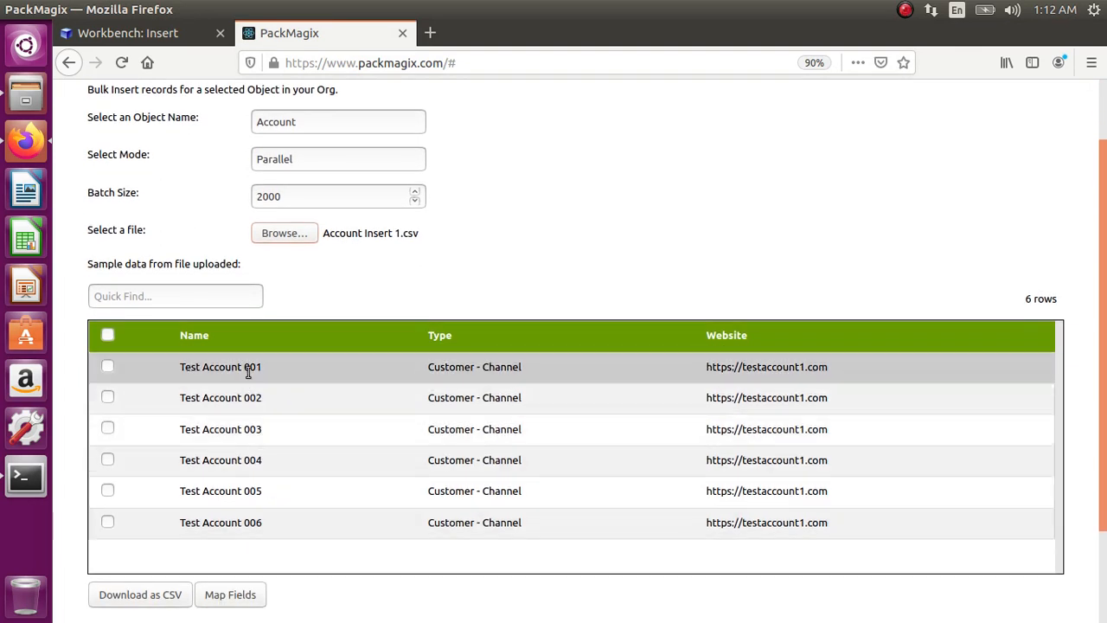
left_click_drag(95, 271, 246, 266)
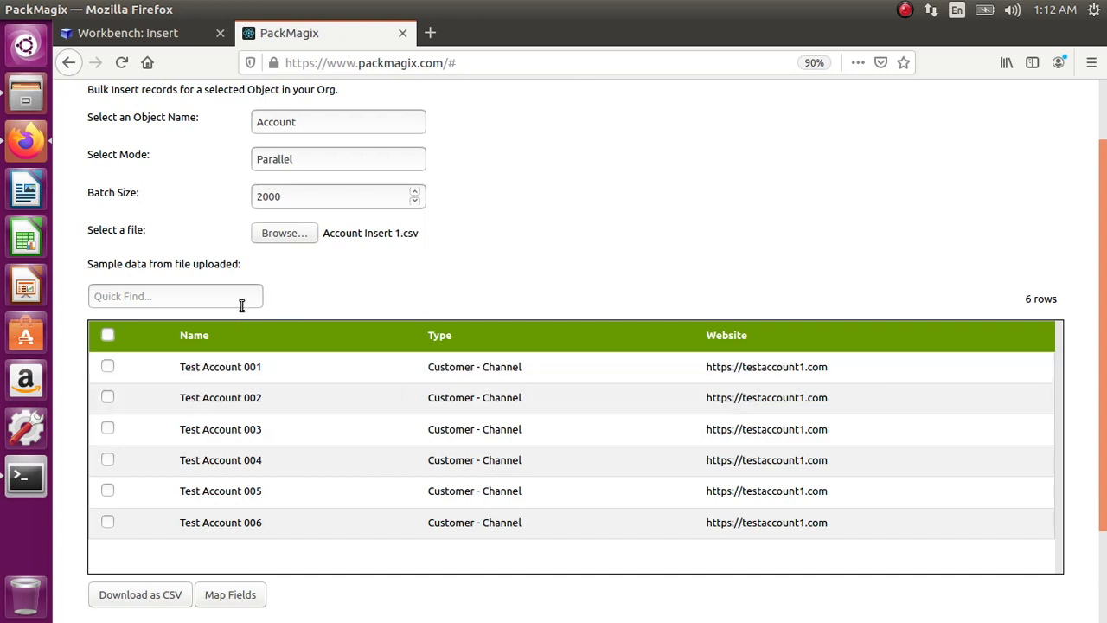
scroll(289, 297, "down", 2)
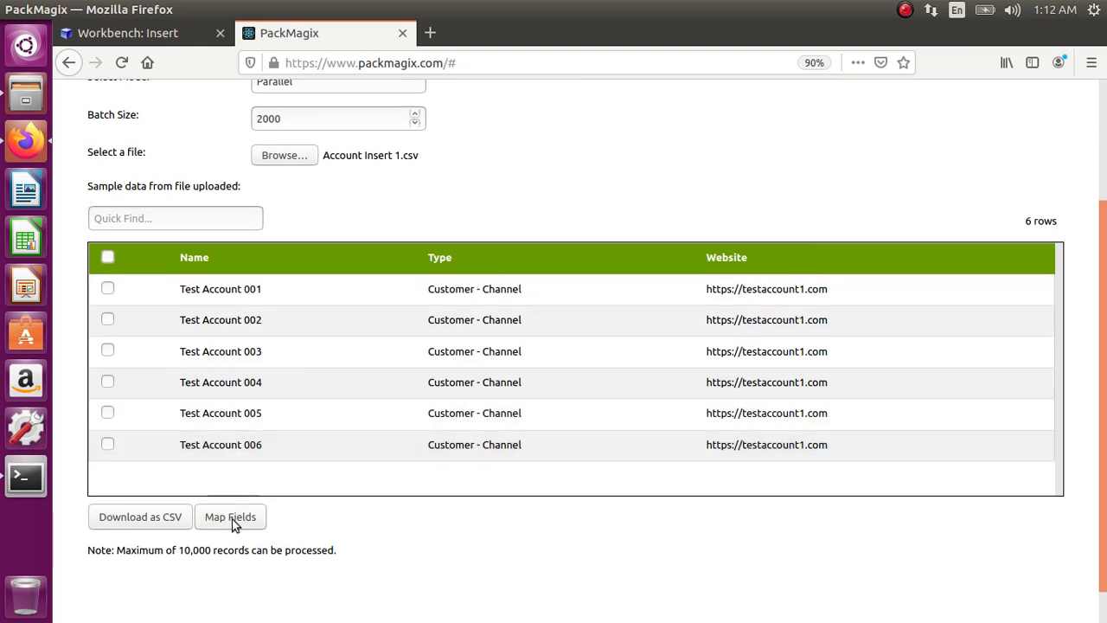
left_click(232, 519)
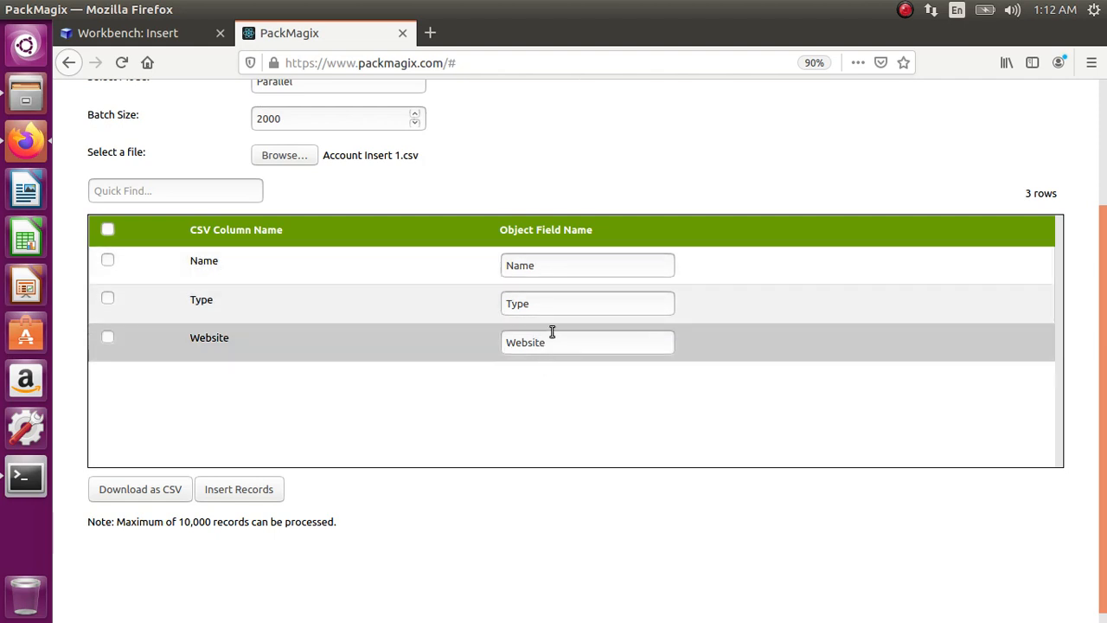
- Remap the Website CSV column to the Website object field and insert the records
left_click_drag(558, 347, 488, 339)
key("BackSpace")
left_click(557, 346)
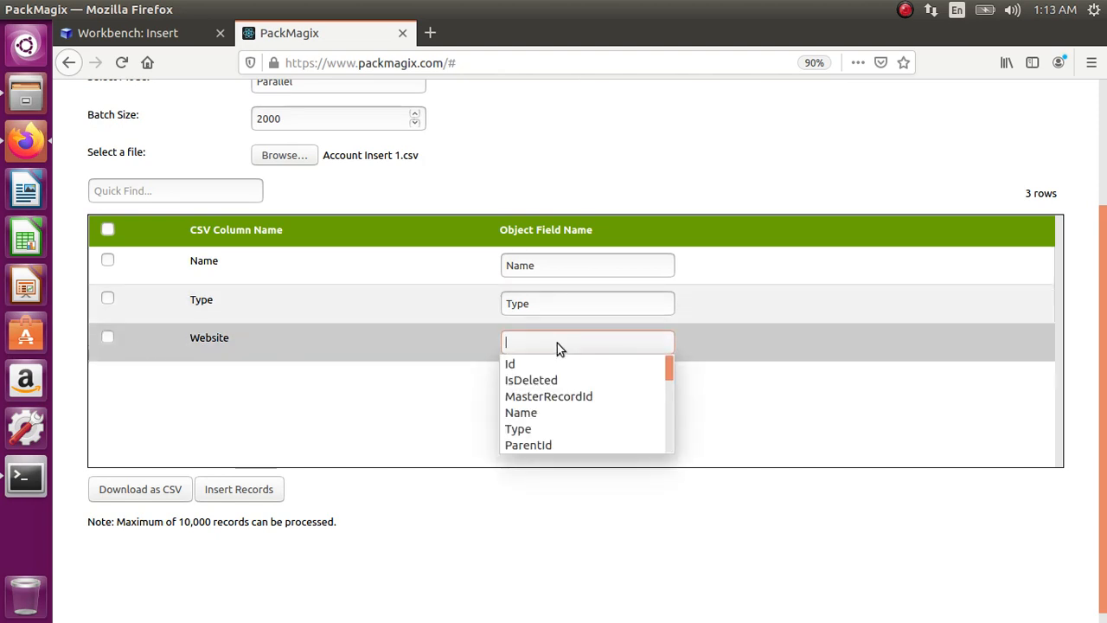
type("web")
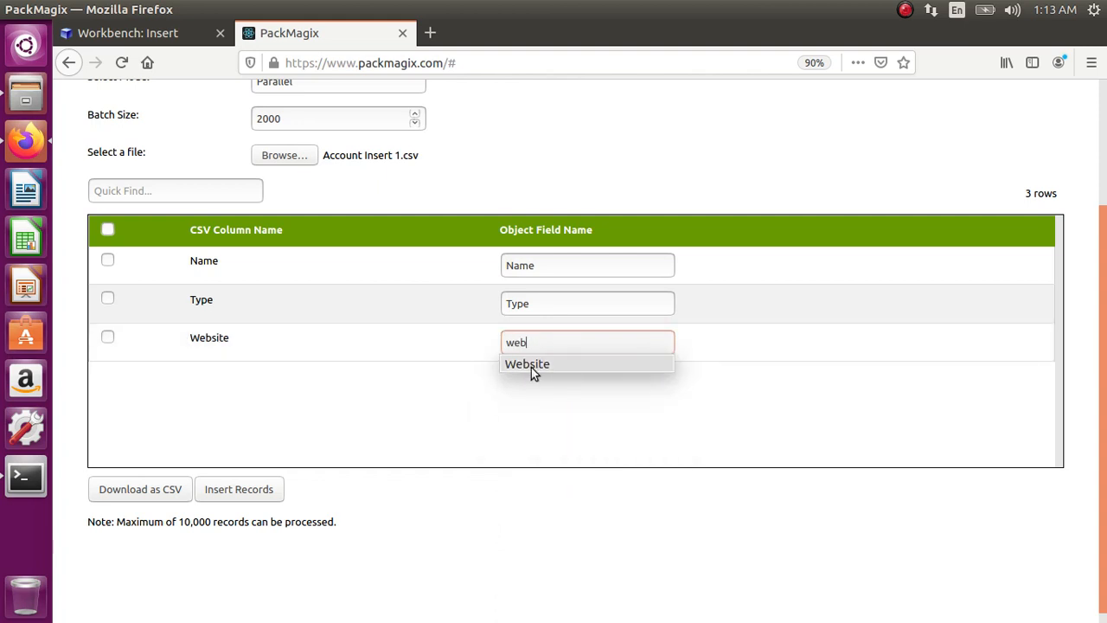
left_click(531, 366)
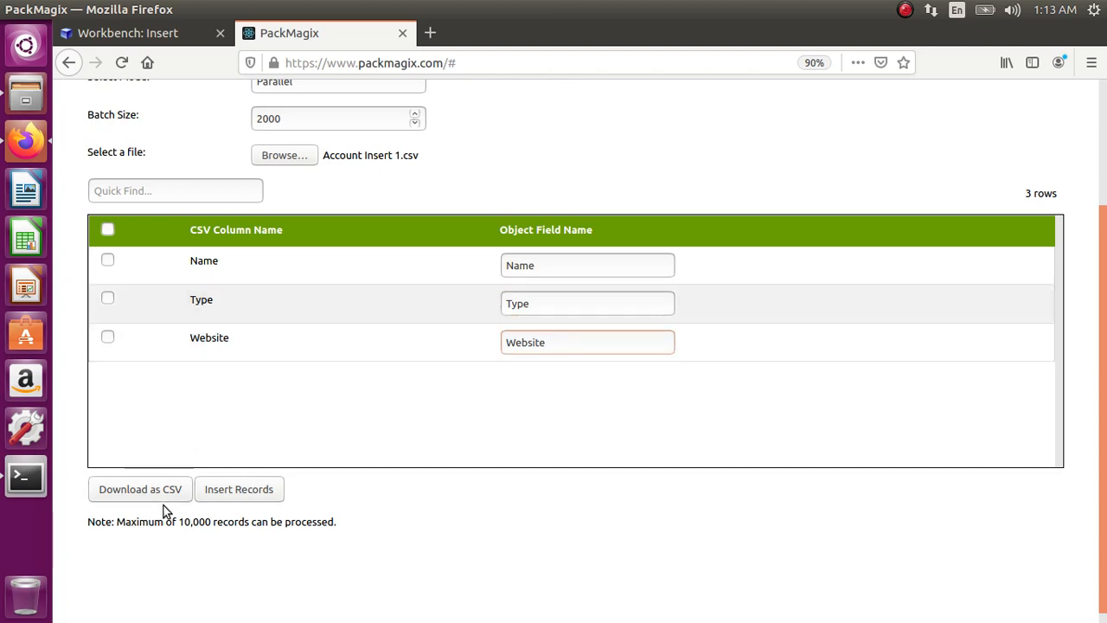
left_click(245, 491)
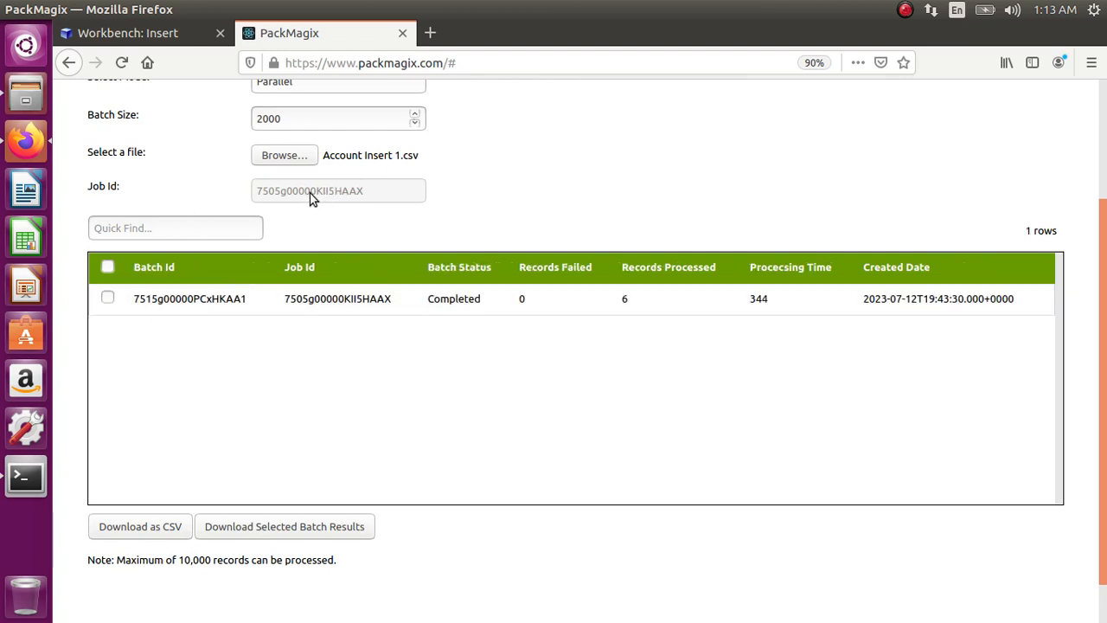
- Review the insert job's Job Id and the Records Failed value of its batch
double_click(312, 190)
left_click(339, 216)
double_click(323, 192)
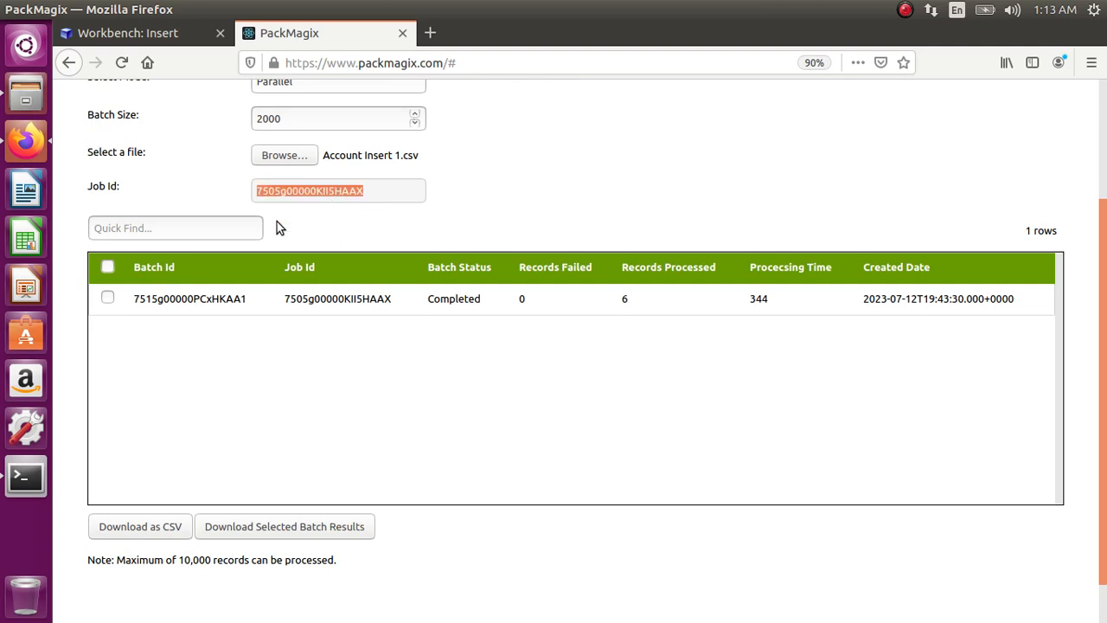
left_click(179, 369)
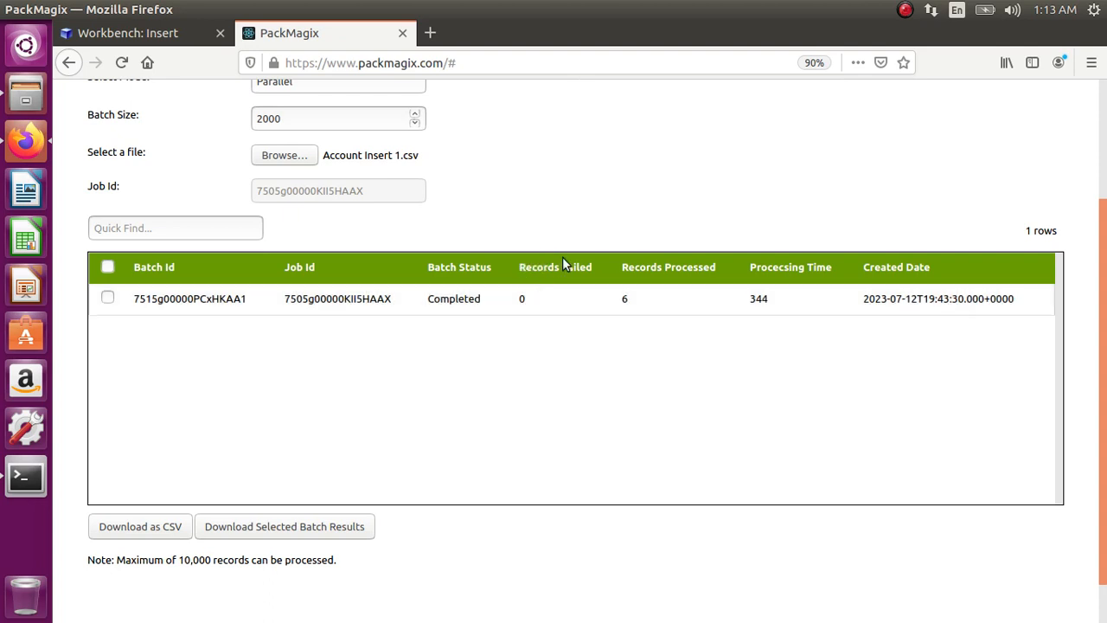
left_click_drag(519, 268, 593, 269)
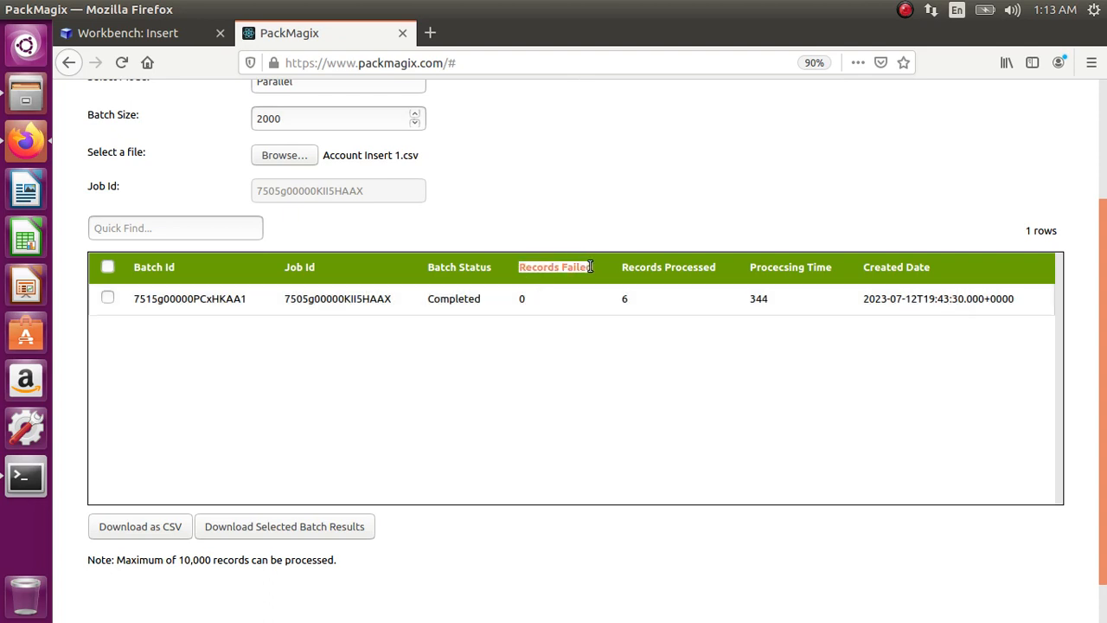
left_click(538, 305)
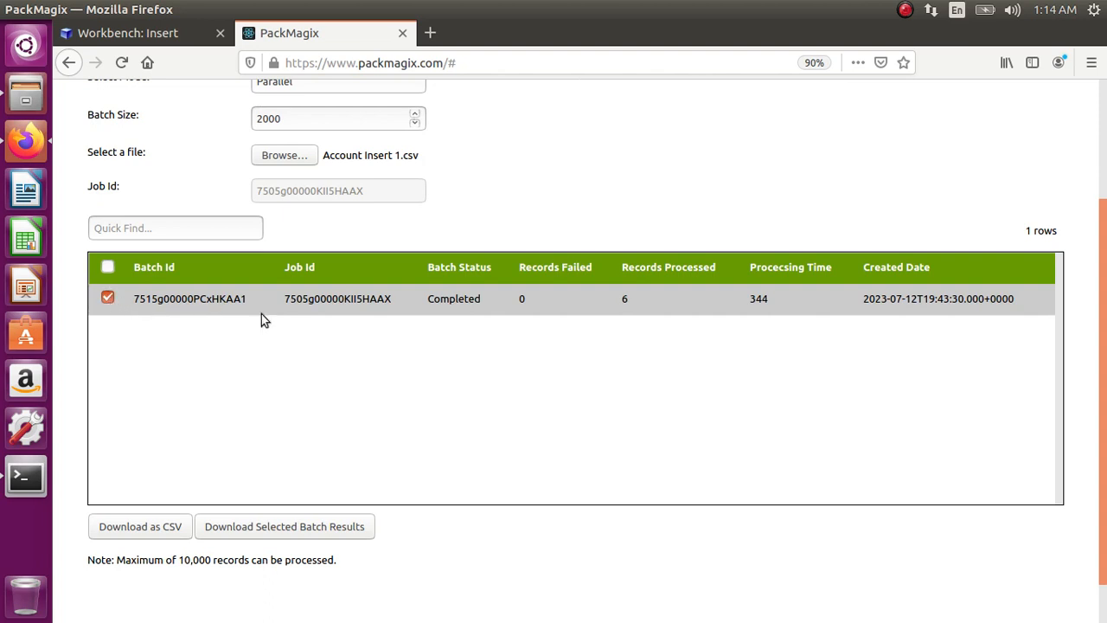
- Download the results of the completed batch and open the CSV in LibreOffice Calc with the default import settings
left_click(274, 526)
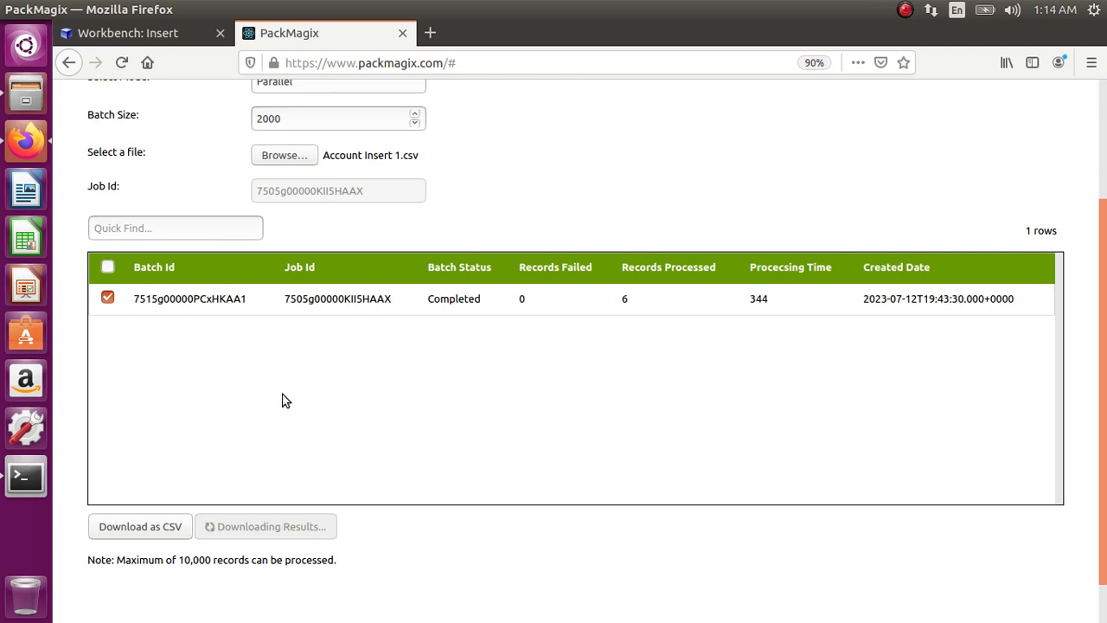
left_click(409, 353)
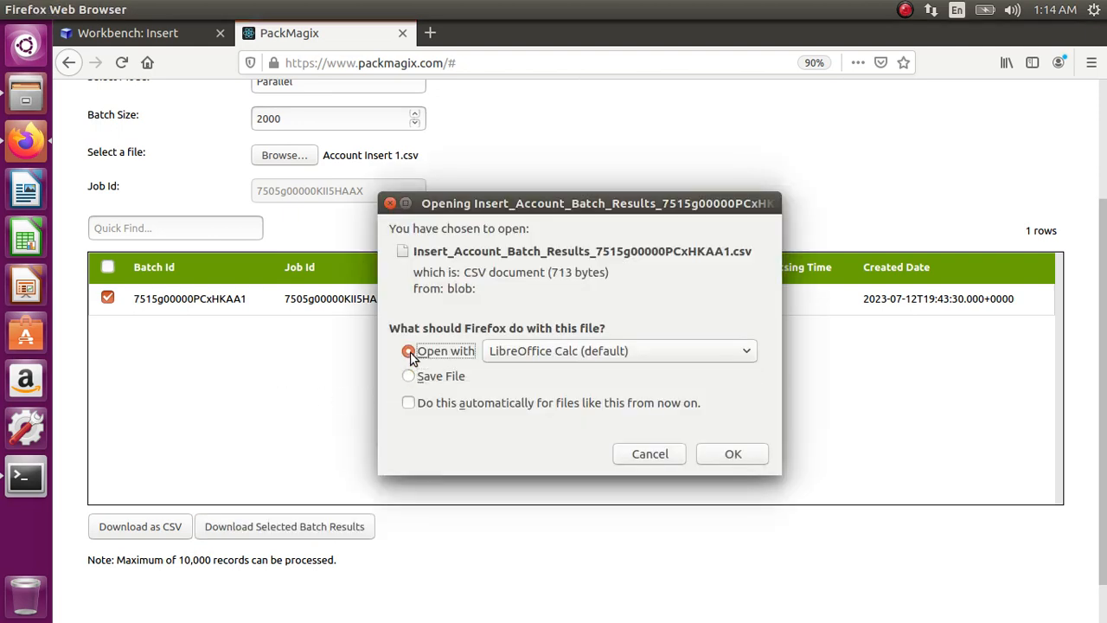
left_click(733, 454)
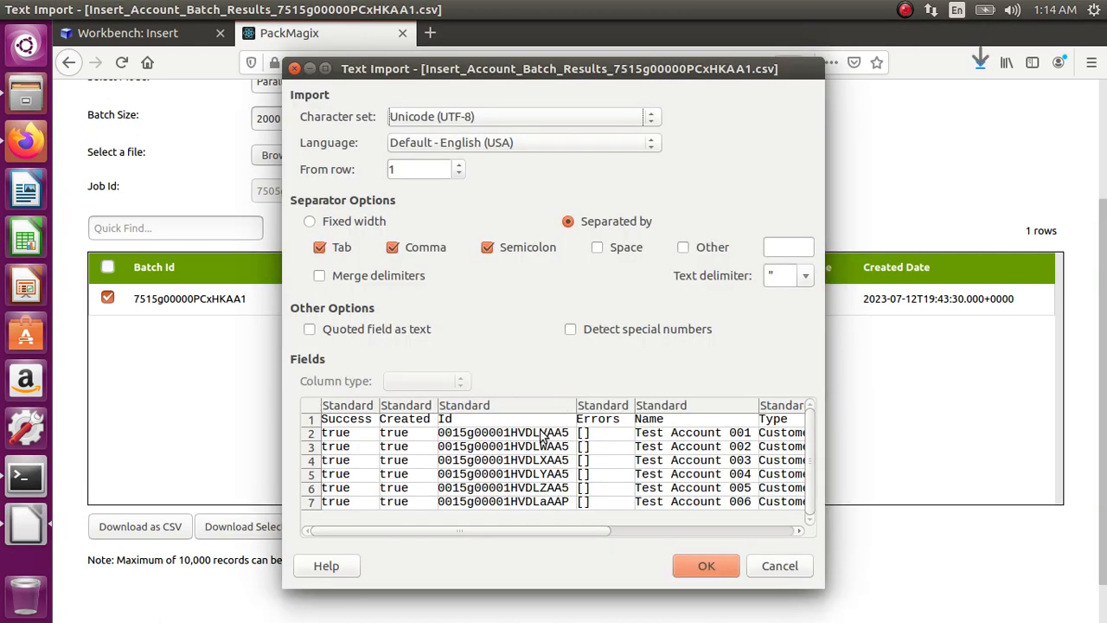
left_click(710, 566)
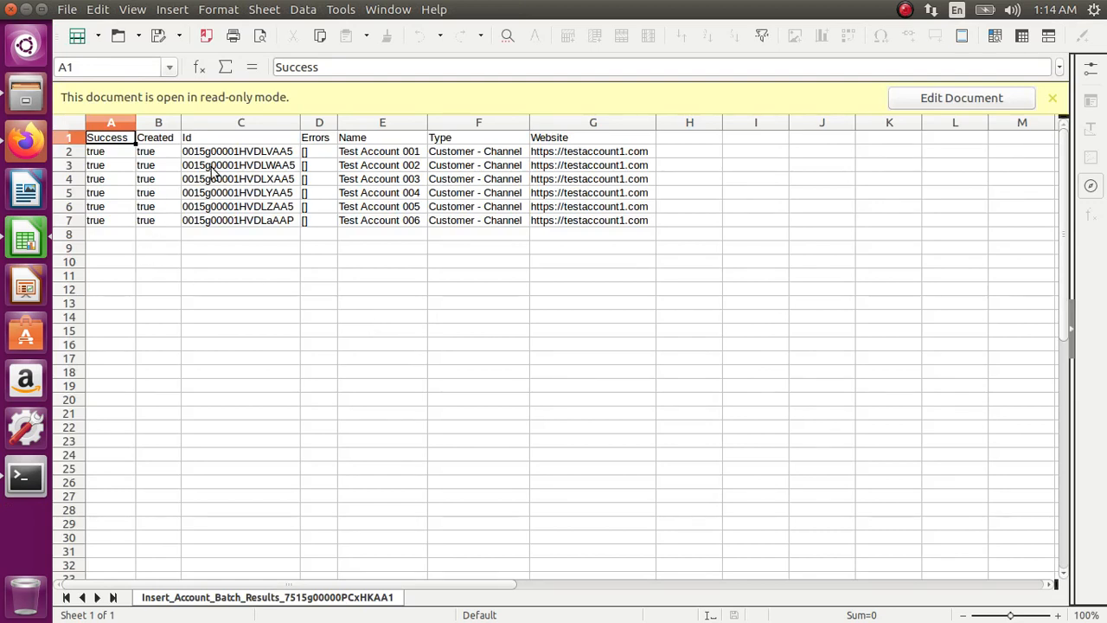
- Examine the Success, Created, Id and Errors columns for every record in the batch results
left_click(200, 137)
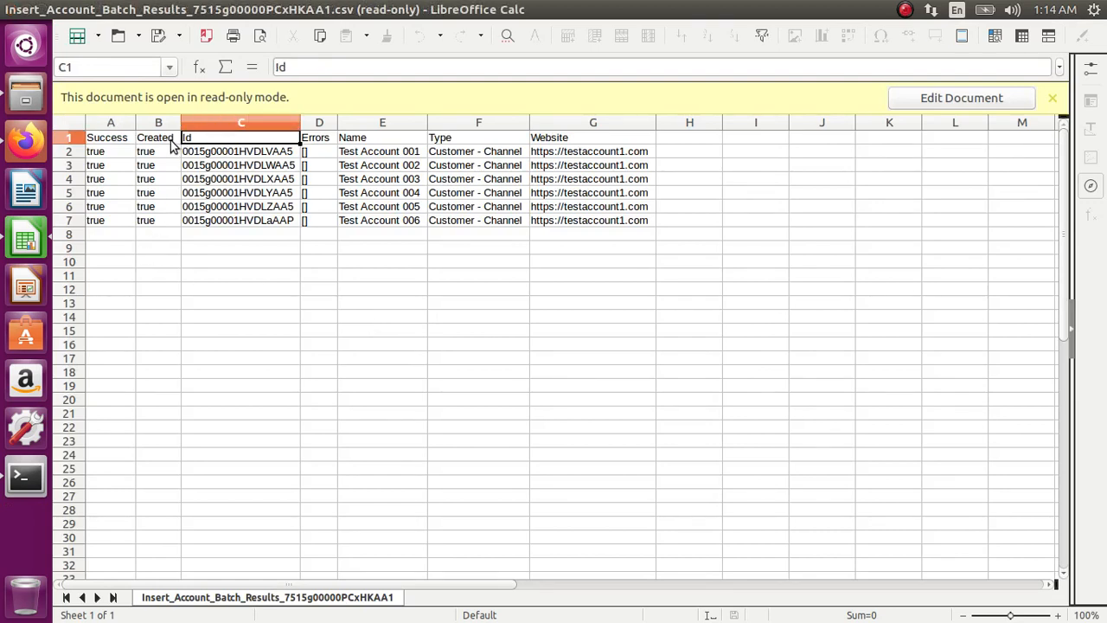
left_click(173, 143)
left_click_drag(116, 143, 318, 222)
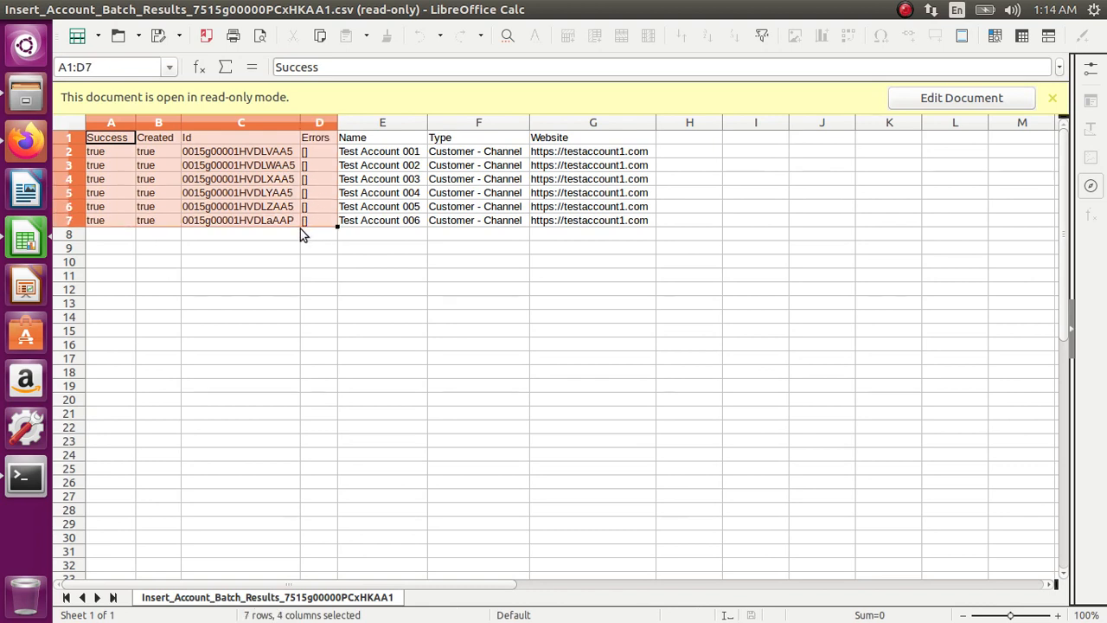
left_click(285, 247)
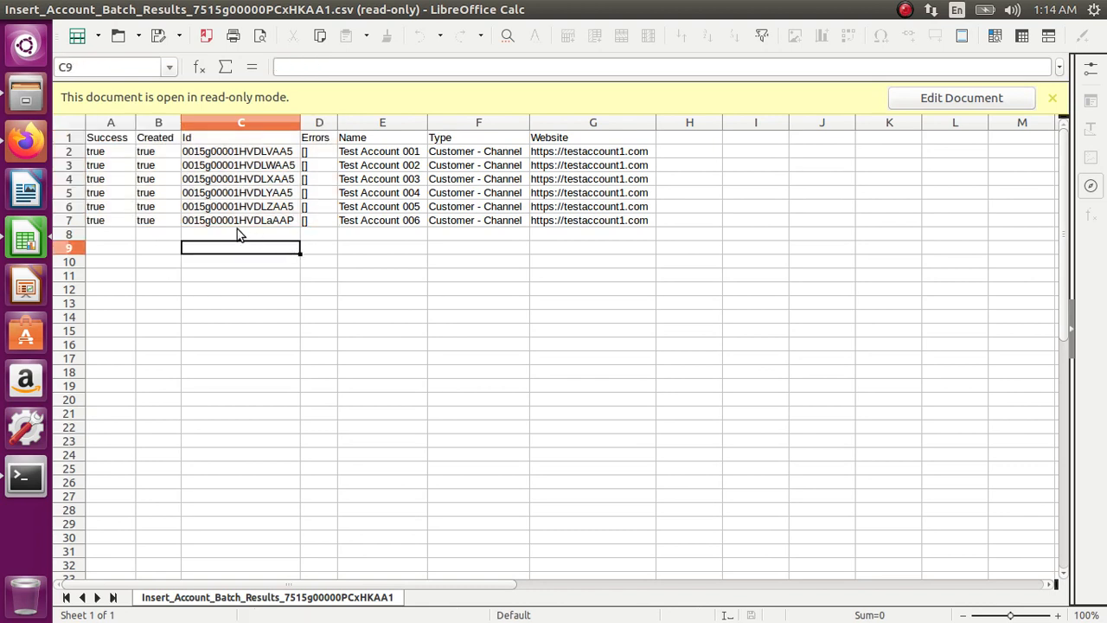
left_click(105, 139)
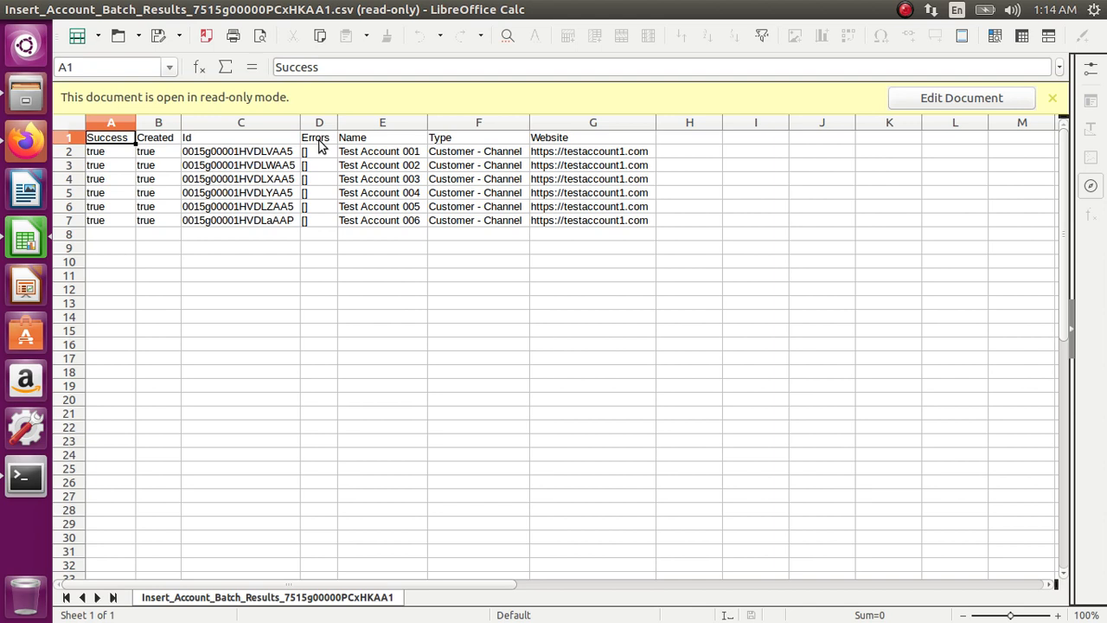
left_click_drag(319, 145, 322, 228)
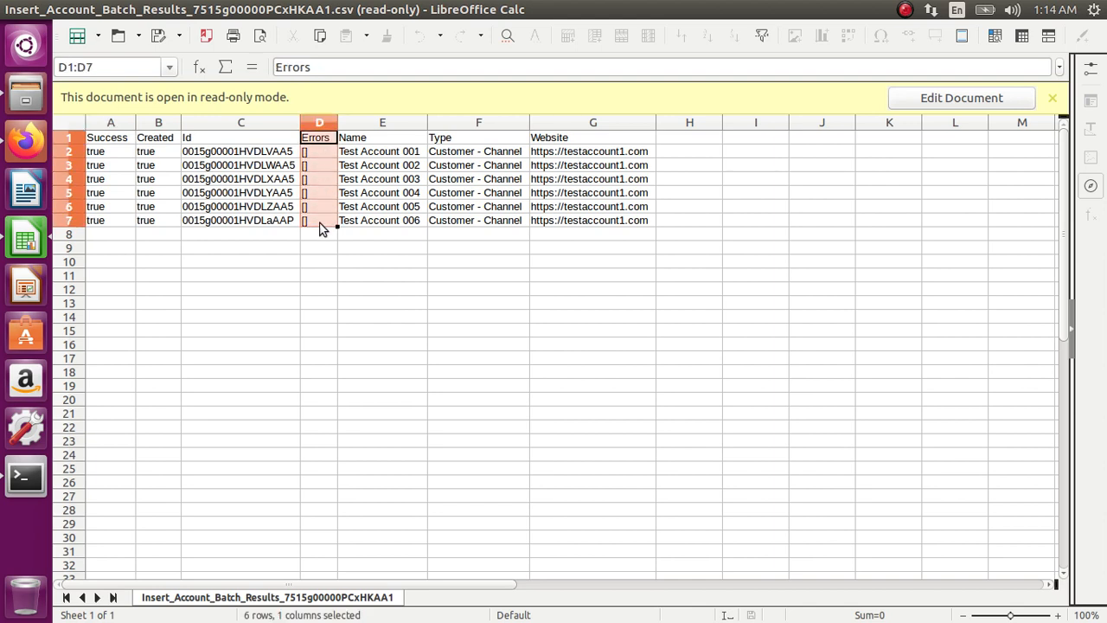
left_click(262, 220)
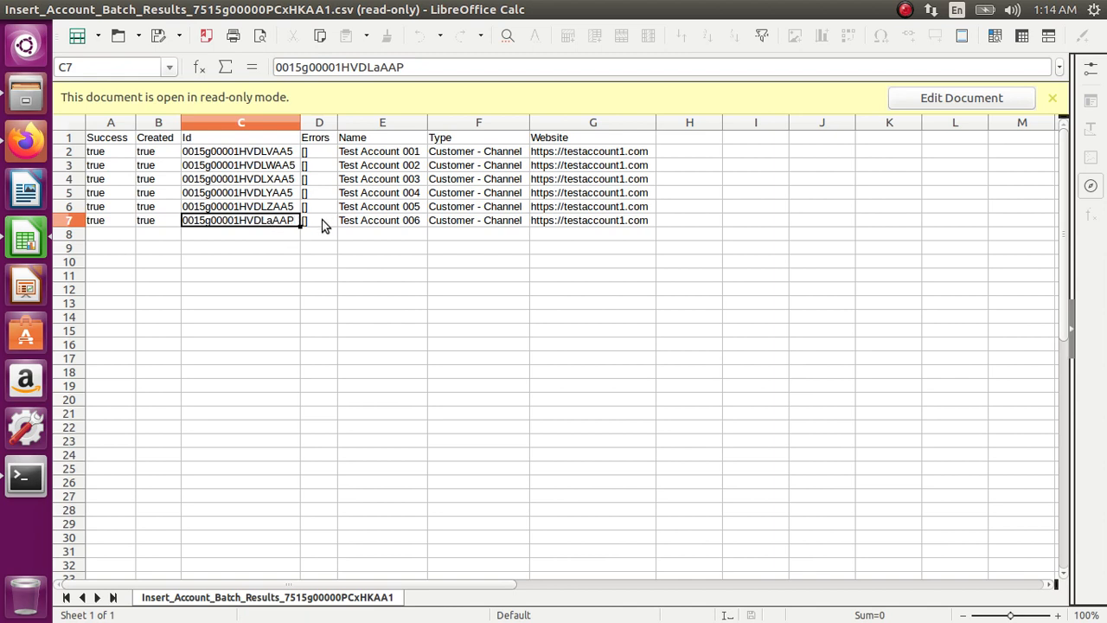
left_click(321, 223)
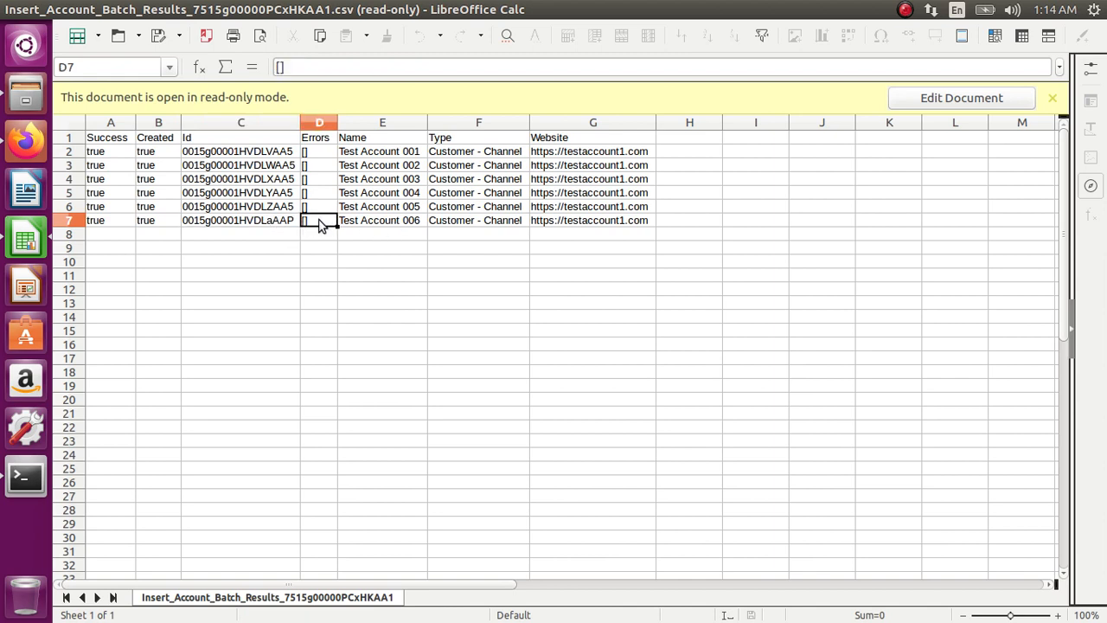
left_click_drag(318, 223, 90, 146)
- Compare the original Name, Type and Website columns with the result columns A to D in the batch results
left_click(369, 165)
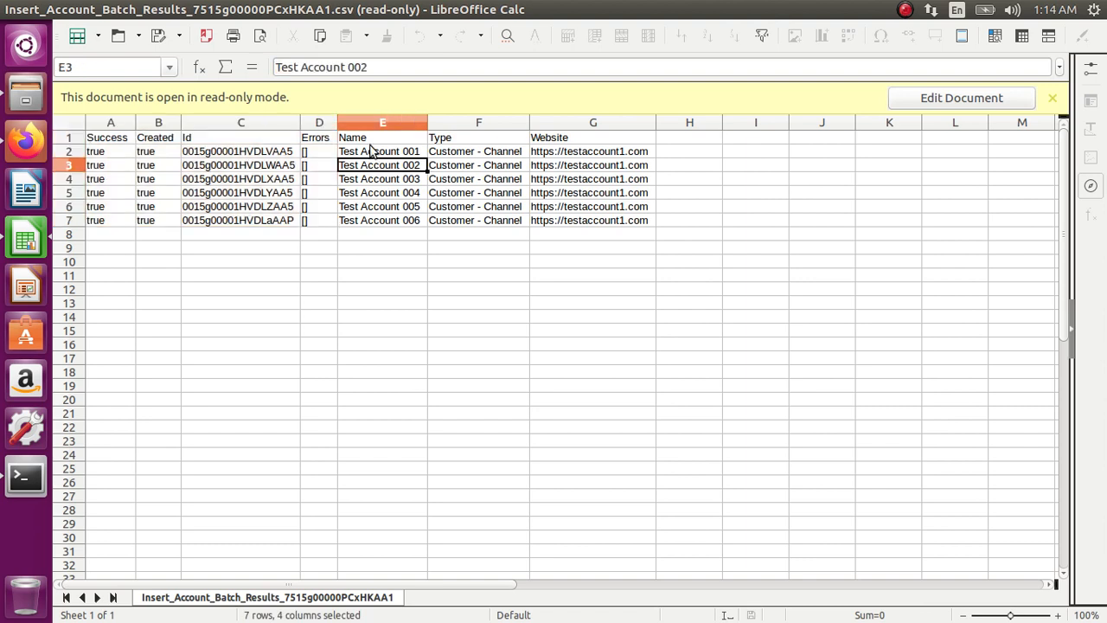
left_click(370, 146)
left_click_drag(370, 145, 547, 220)
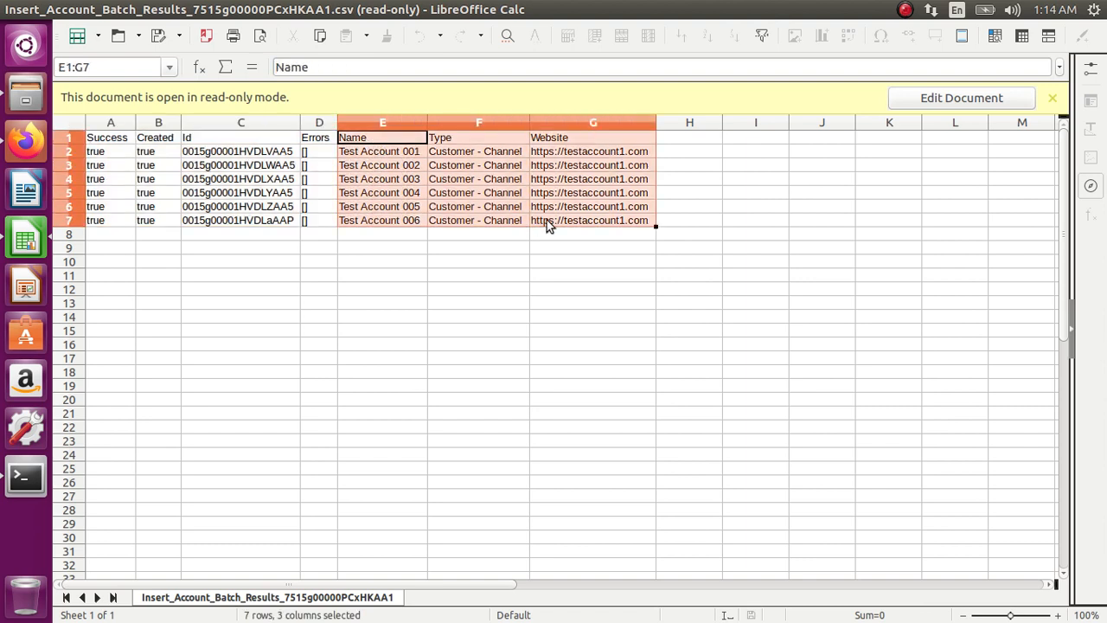
left_click(400, 236)
left_click_drag(381, 138, 565, 223)
left_click(401, 241)
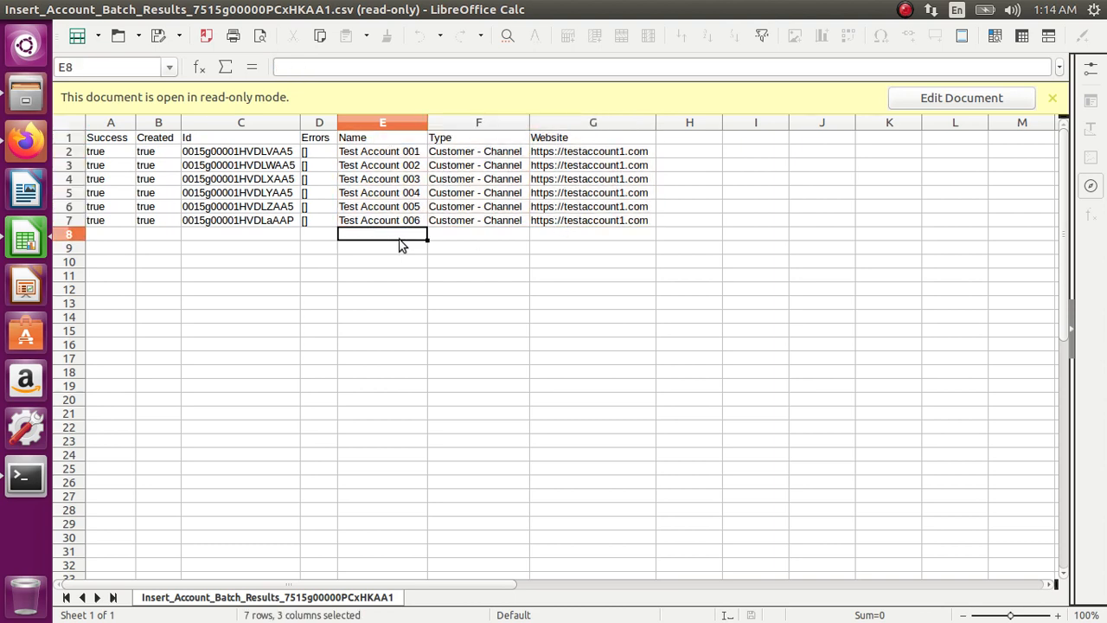
left_click_drag(367, 141, 548, 221)
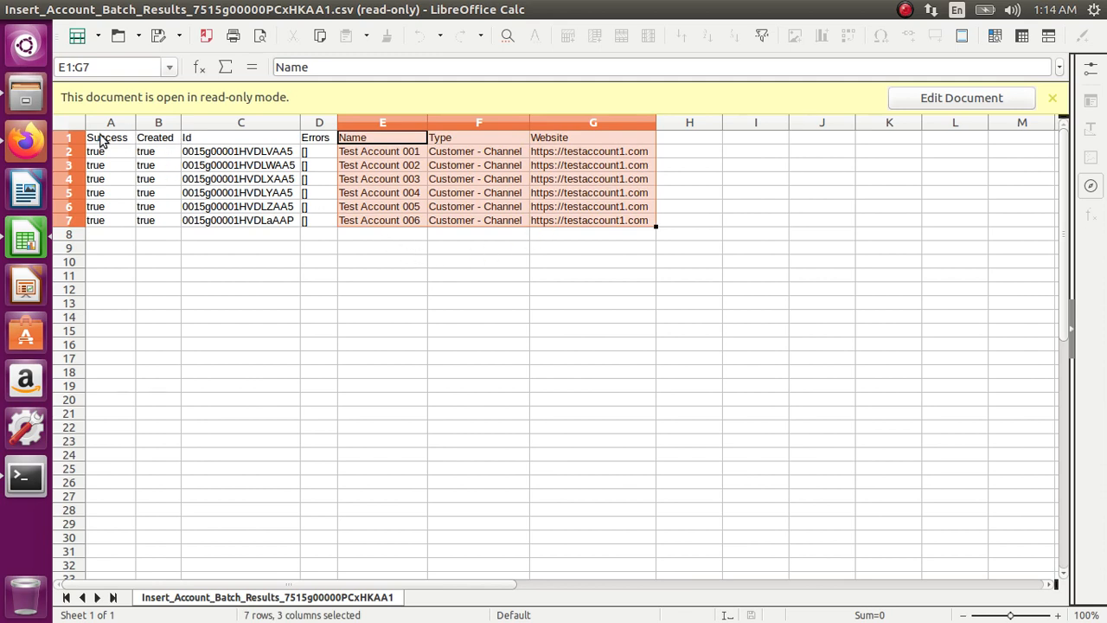
left_click_drag(102, 139, 315, 216)
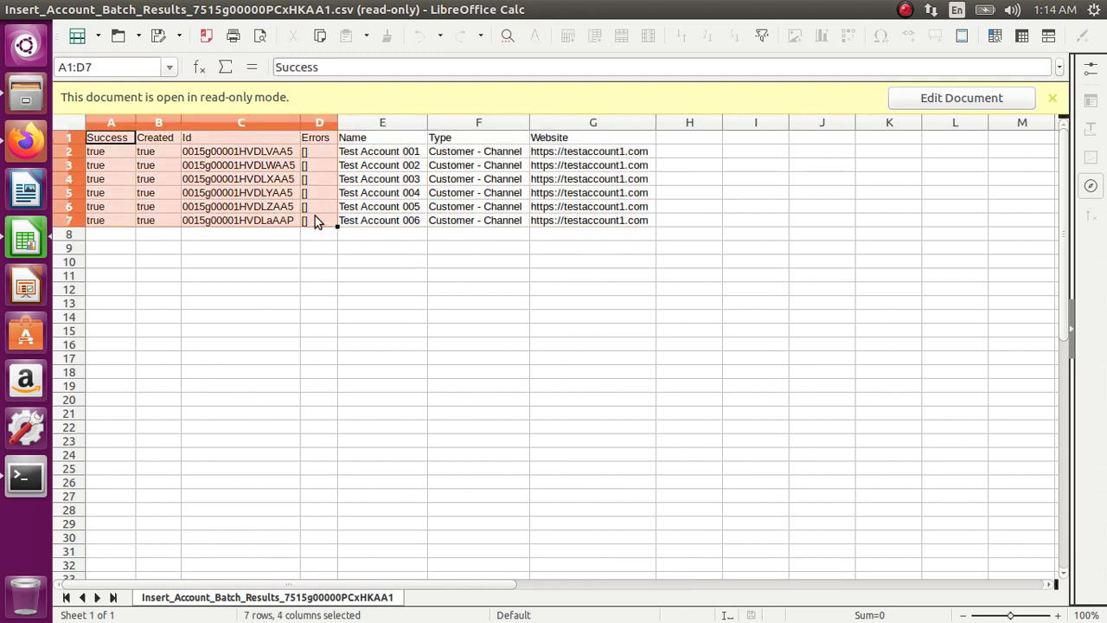
left_click(424, 143)
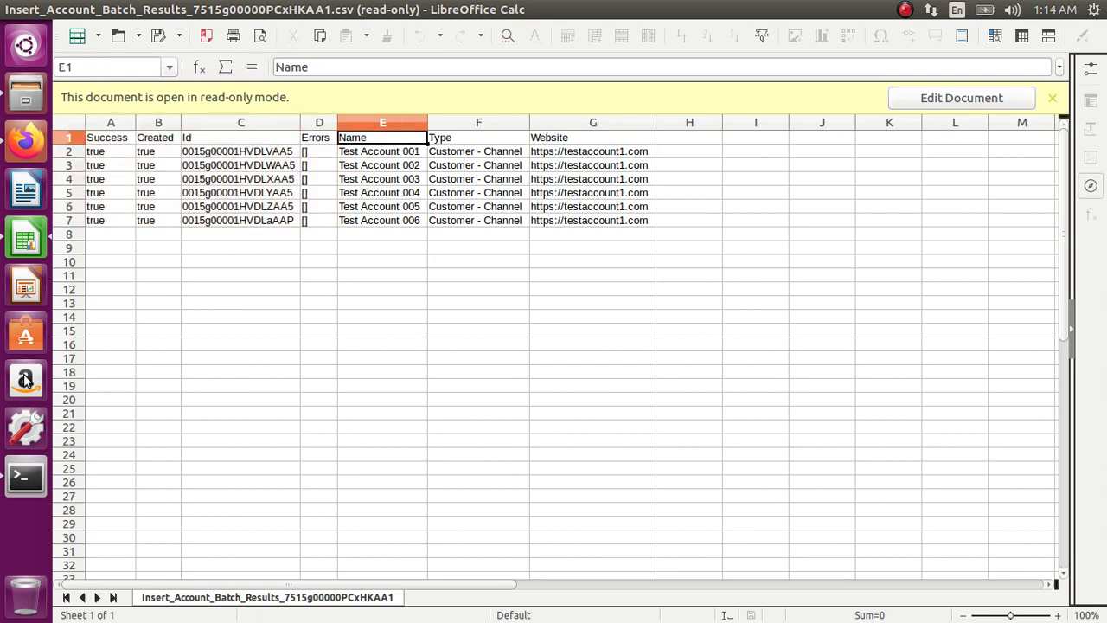
- Switch back to PackMagix in Firefox, return to its tool overview and review the available tools, including the data insert, update, upsert and delete tools
left_click(24, 144)
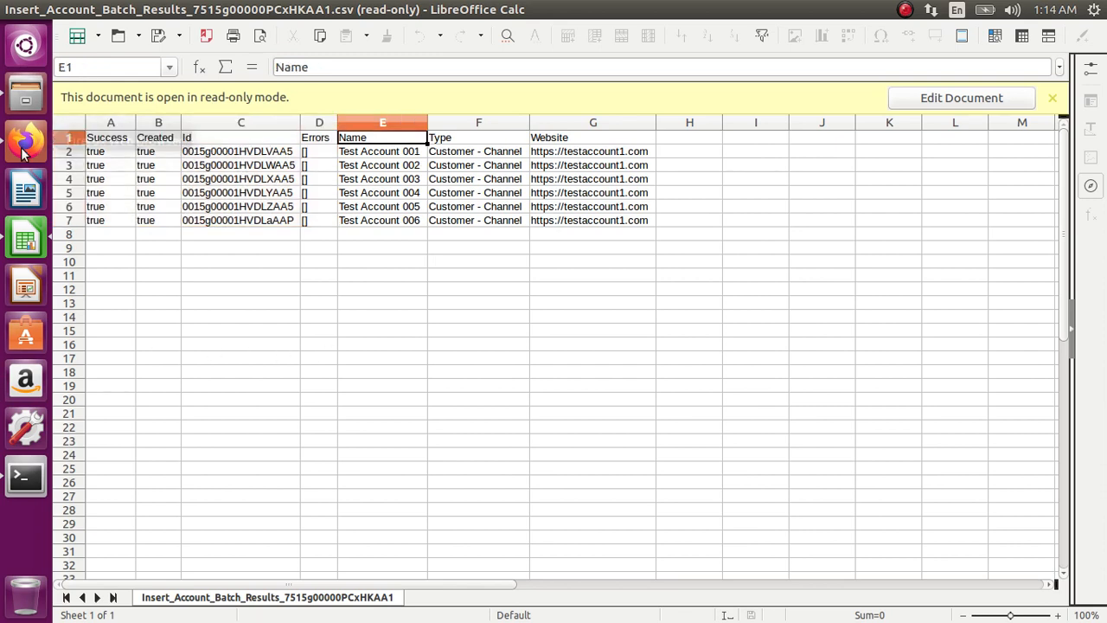
scroll(213, 407, "up", 3)
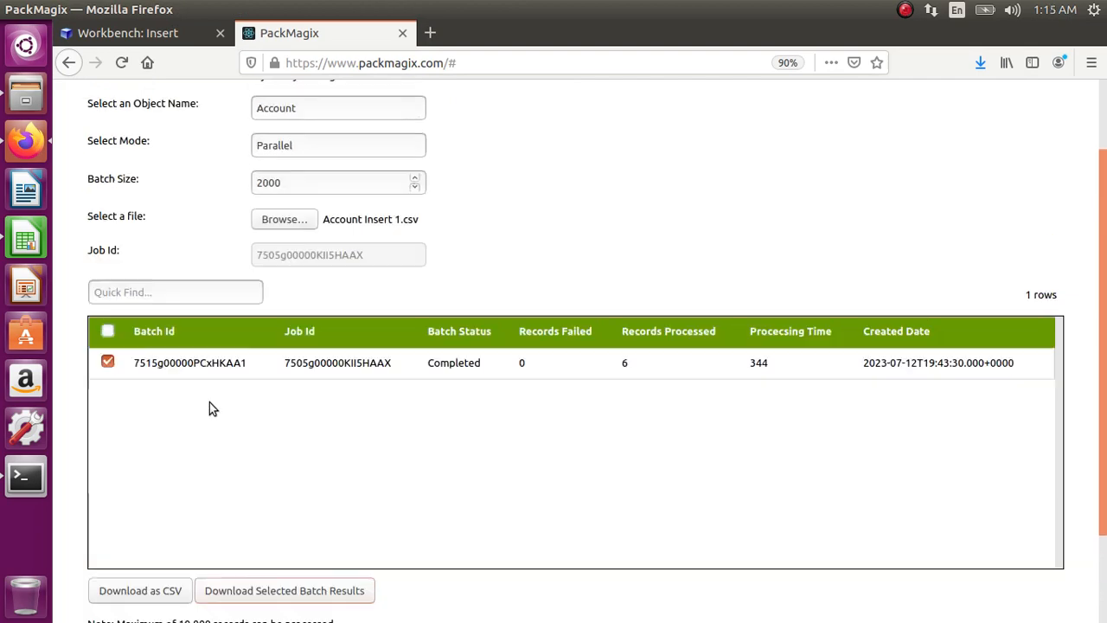
left_click(98, 98)
scroll(670, 506, "down", 10)
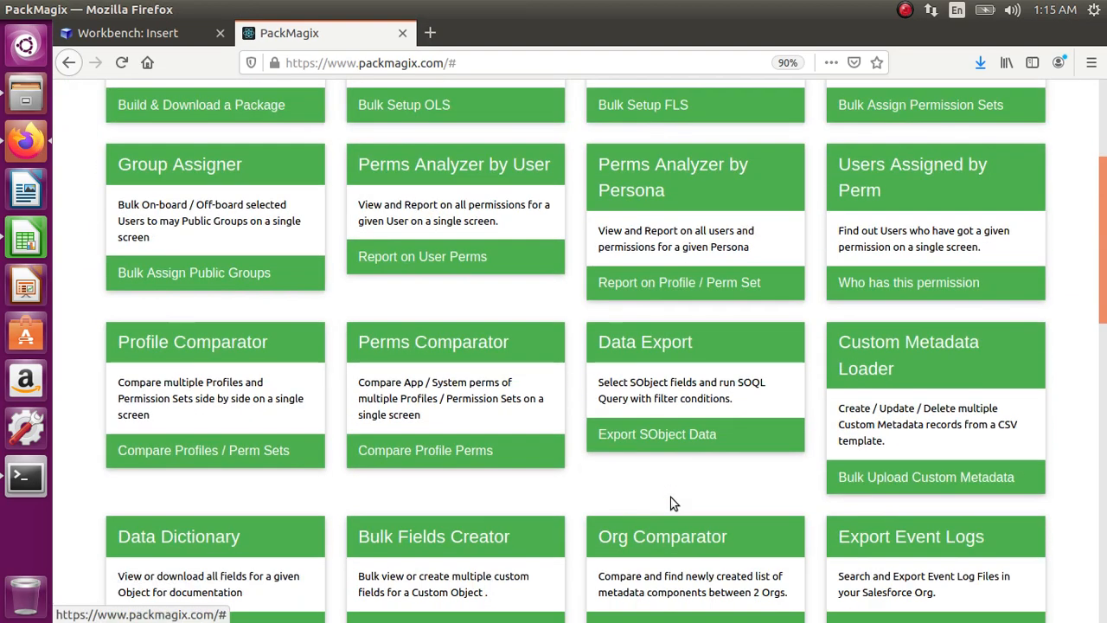
scroll(657, 506, "down", 3)
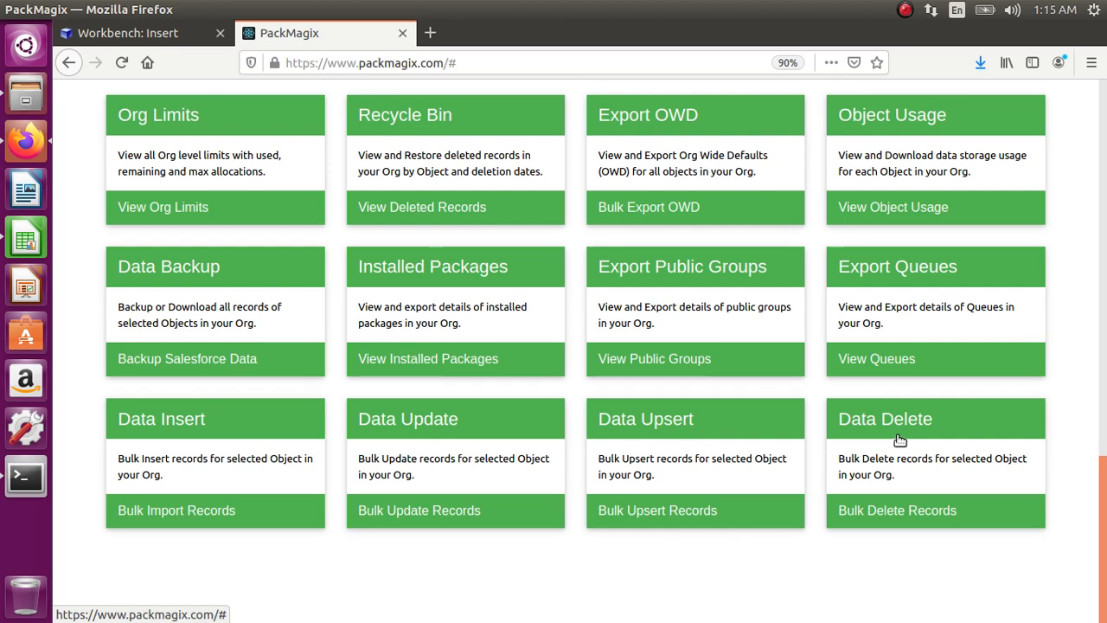
scroll(899, 440, "up", 8)
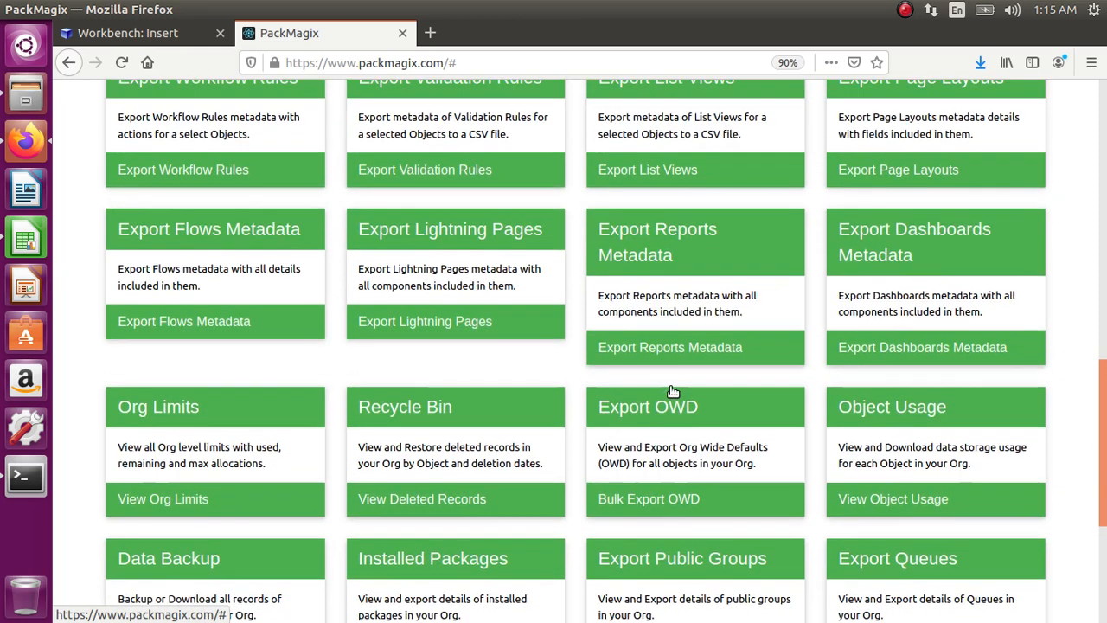
scroll(673, 392, "up", 6)
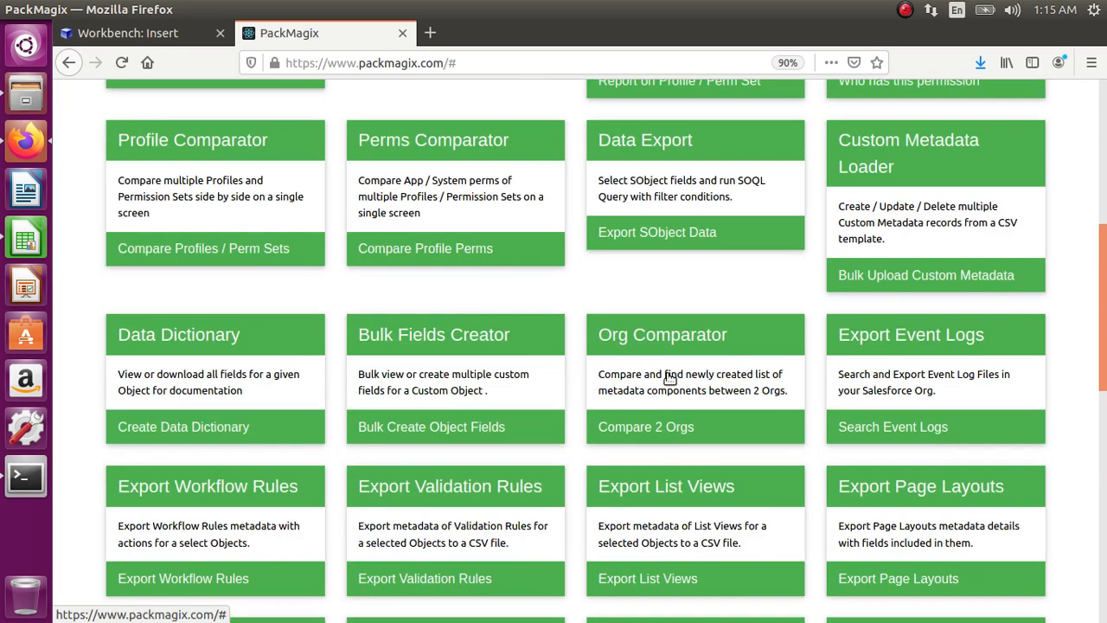
scroll(651, 344, "up", 2)
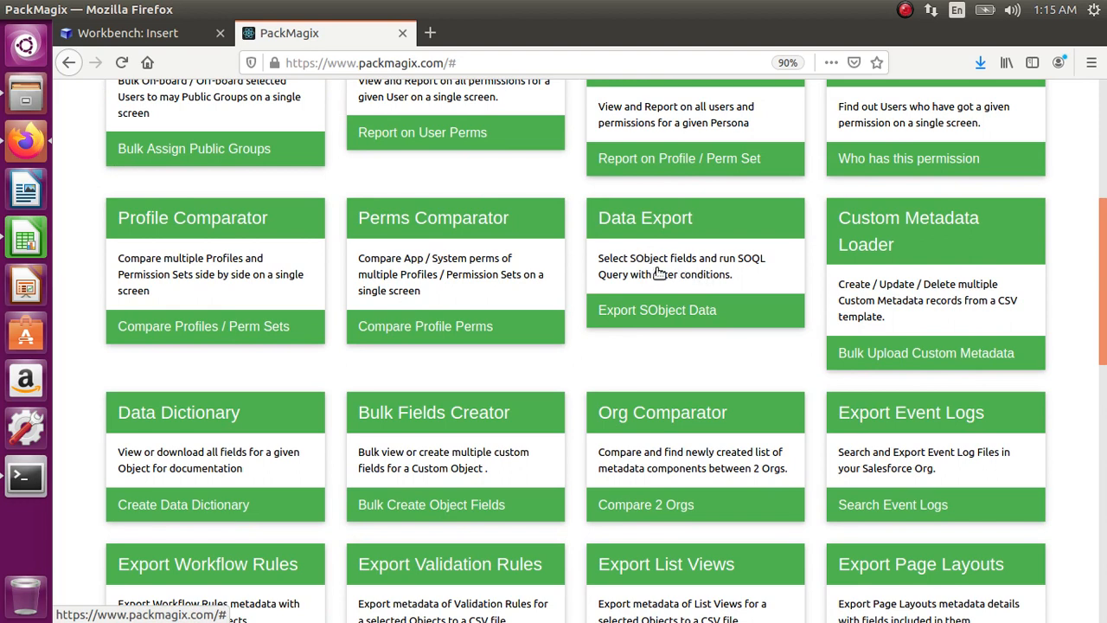
scroll(659, 272, "down", 10)
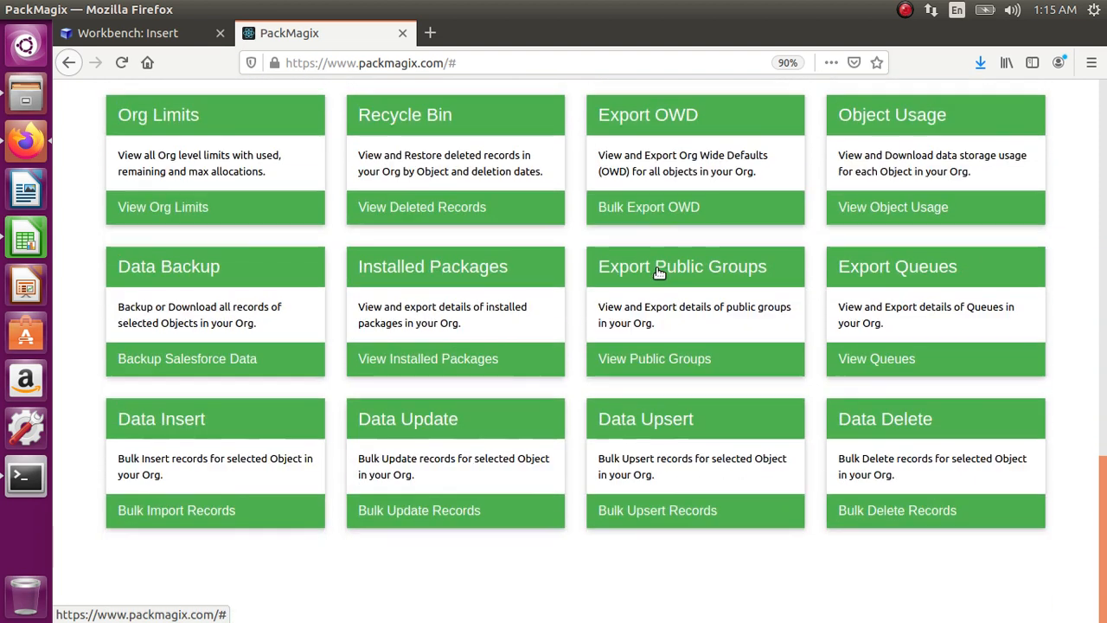